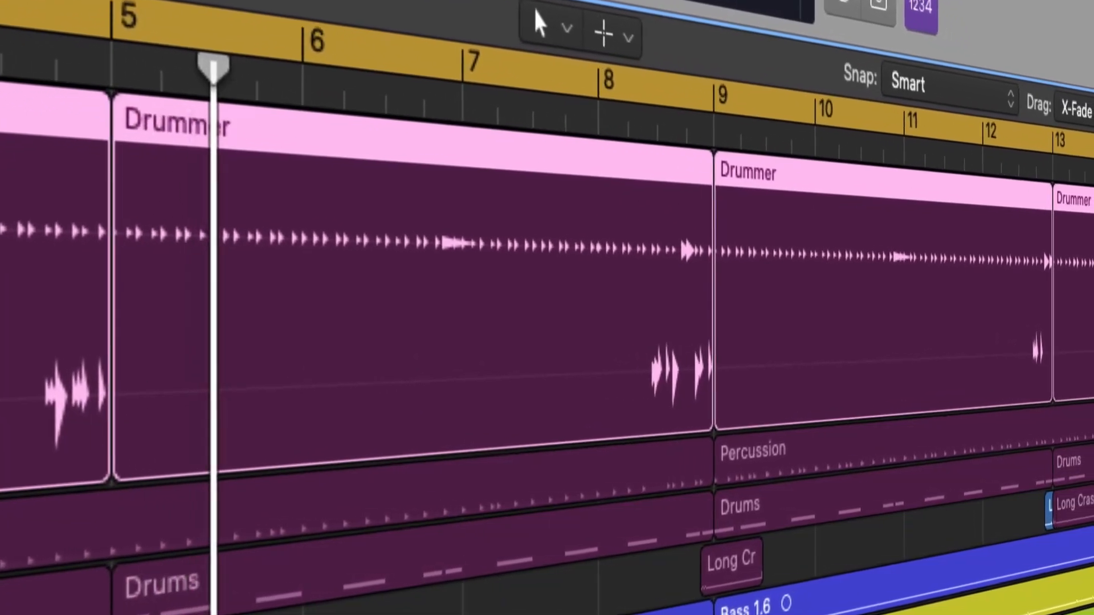
{"action": "left_click", "coordinate": [439, 333]}
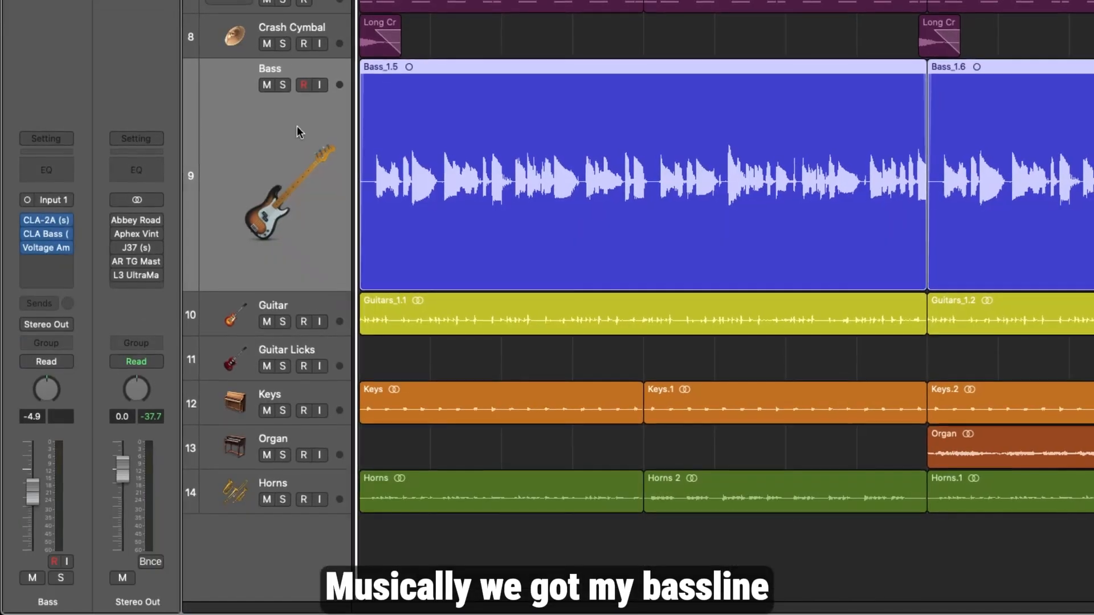
Step: Select the tracks below Bass one after another, down to Horns, to review the musical parts
{"action": "key", "text": "Down"}
{"action": "key", "text": "Down"}
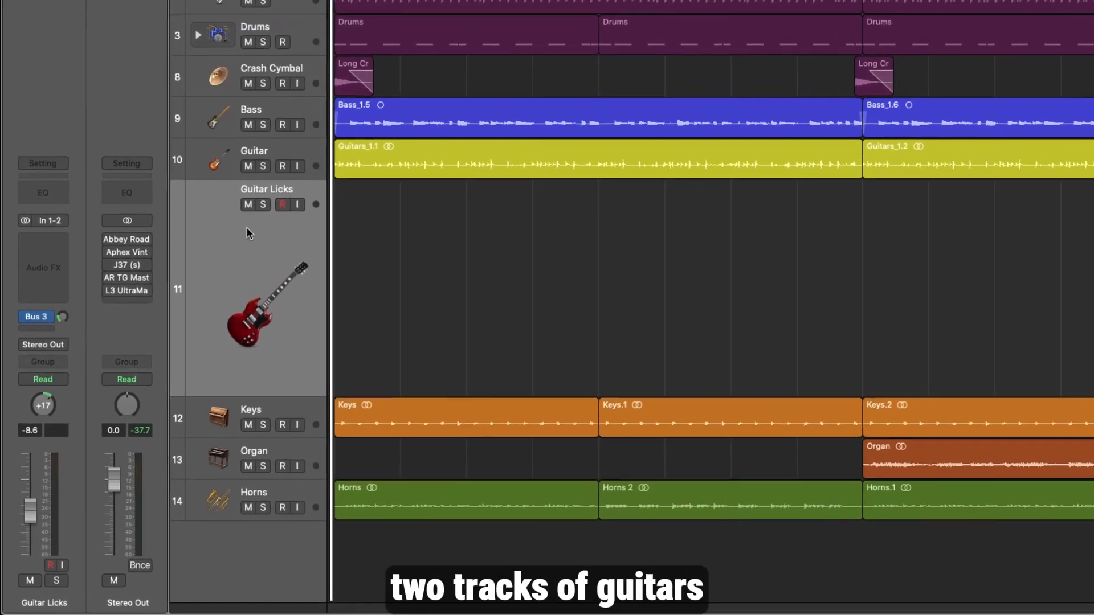
{"action": "key", "text": "Down"}
{"action": "key", "text": "Down"}
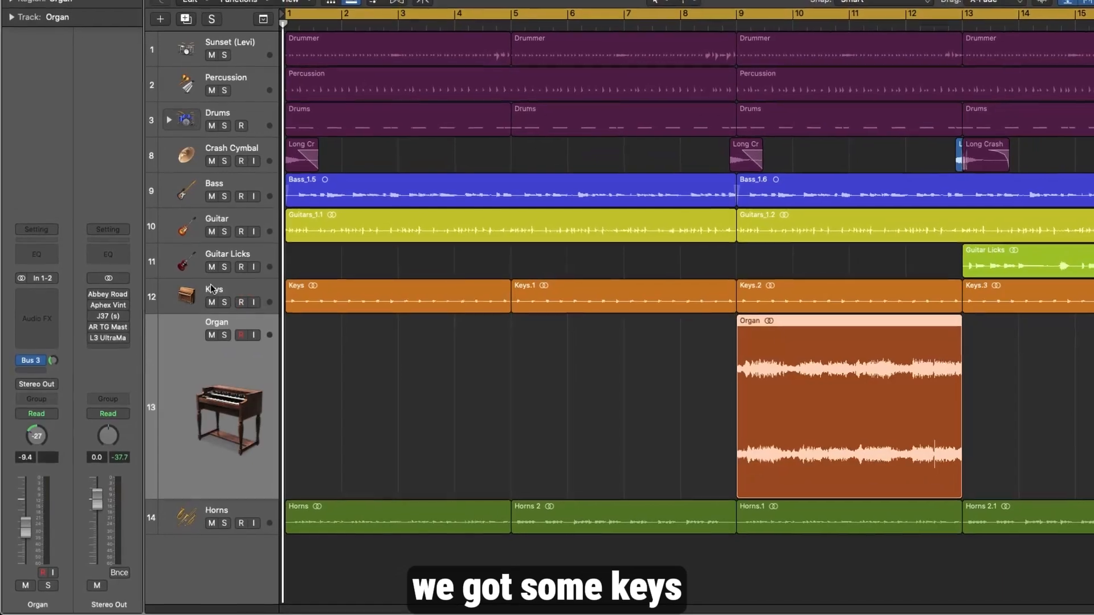
{"action": "key", "text": "Down"}
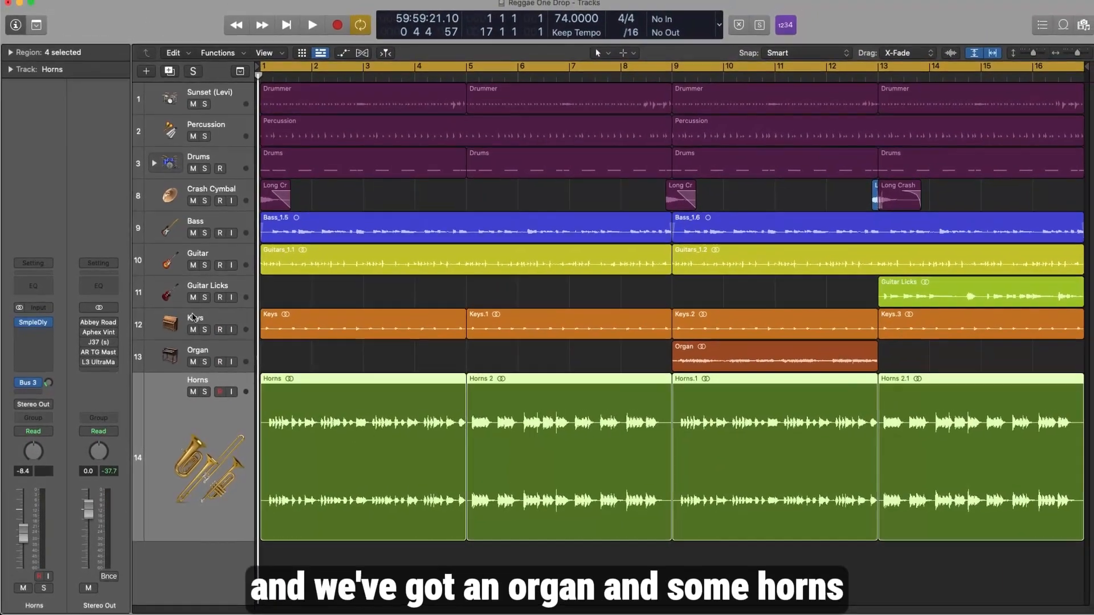
Step: Move the track selection from Horns back up through Bass to the Sunset (Levi) drummer track
{"action": "key", "text": "Up"}
{"action": "key", "text": "Up"}
{"action": "key", "text": "Up"}
{"action": "key", "text": "Up"}
{"action": "key", "text": "Up"}
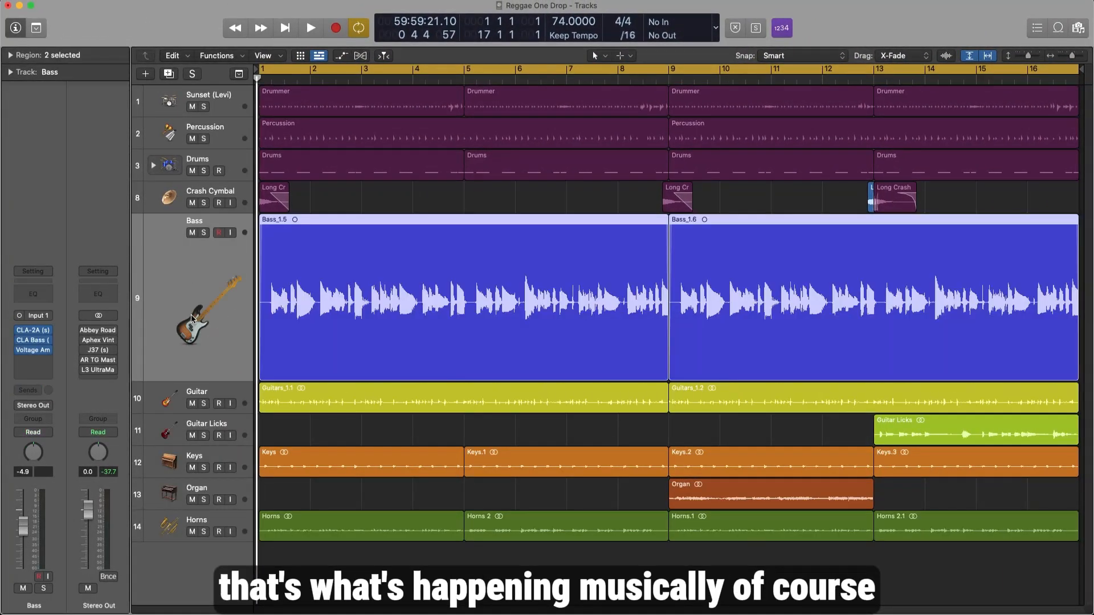
{"action": "key", "text": "Up"}
{"action": "key", "text": "Up"}
{"action": "key", "text": "Up"}
{"action": "key", "text": "Up"}
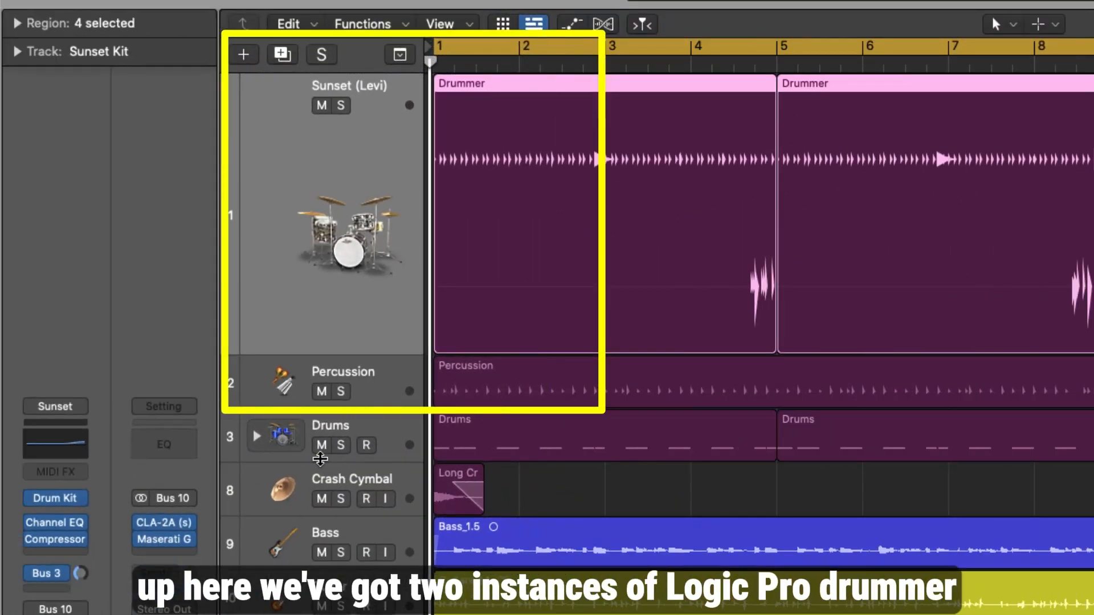
Step: Review the Percussion and Drums tracks, and solo the Drums track to hear its kick, snare and rim pattern
{"action": "key", "text": "Down"}
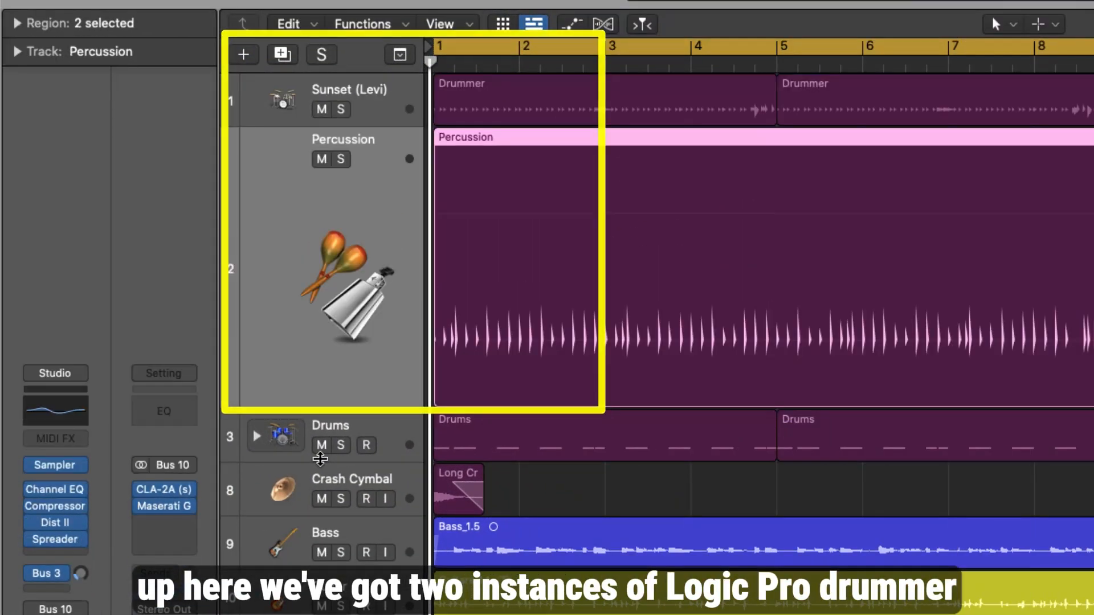
{"action": "key", "text": "Down"}
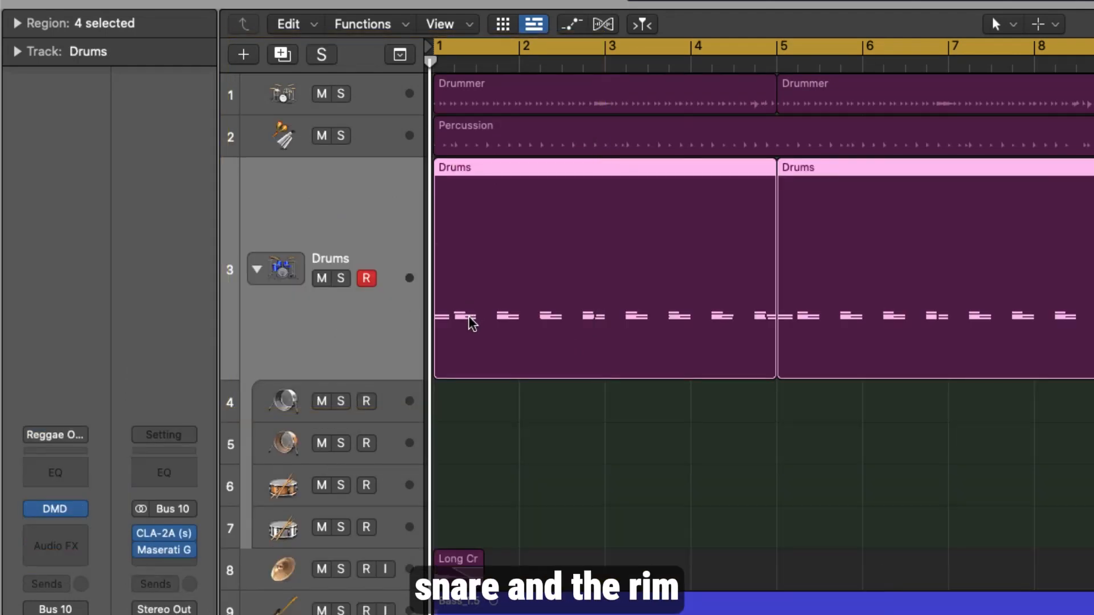
{"action": "key", "text": "Down"}
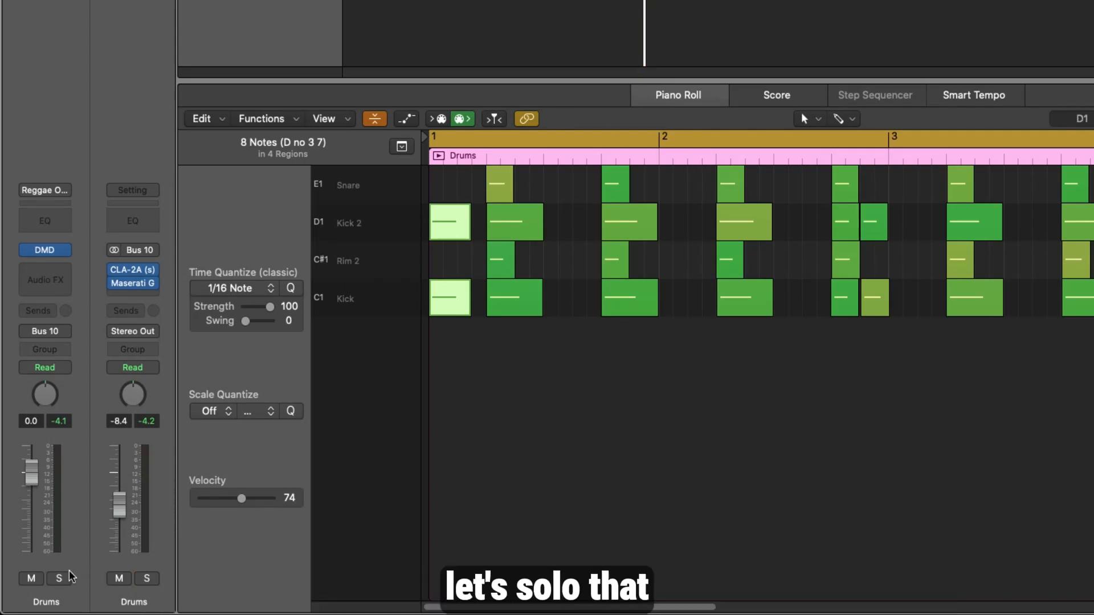
{"action": "left_click", "coordinate": [59, 579]}
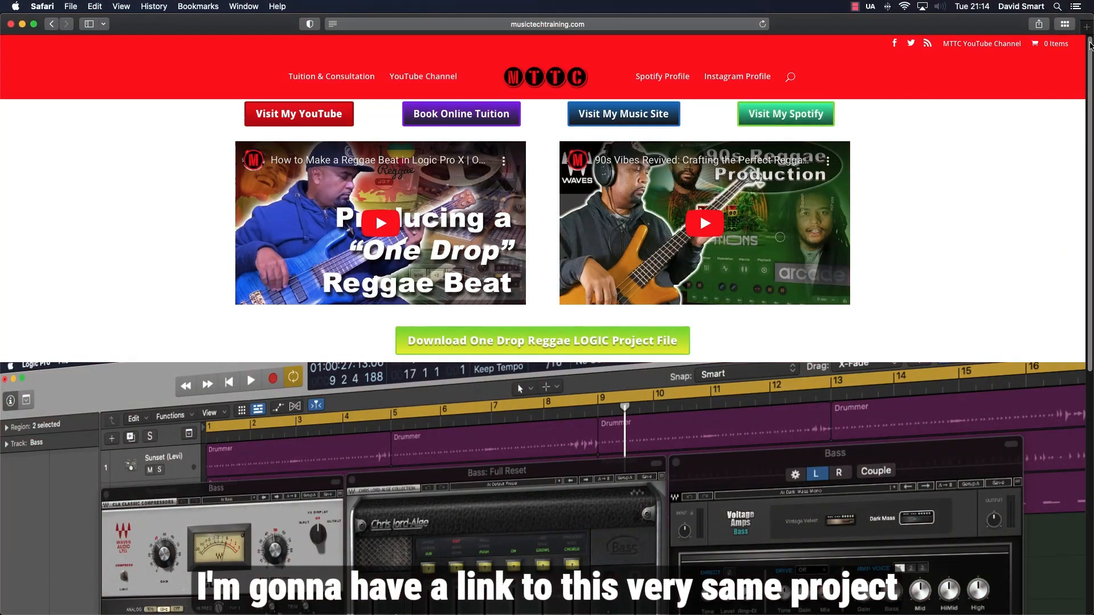
Step: Switch to Safari and look over the musictechtraining.com page offering the One Drop Reggae Logic project file
{"action": "scroll", "coordinate": [766, 606], "scroll_direction": "down", "scroll_amount": 3}
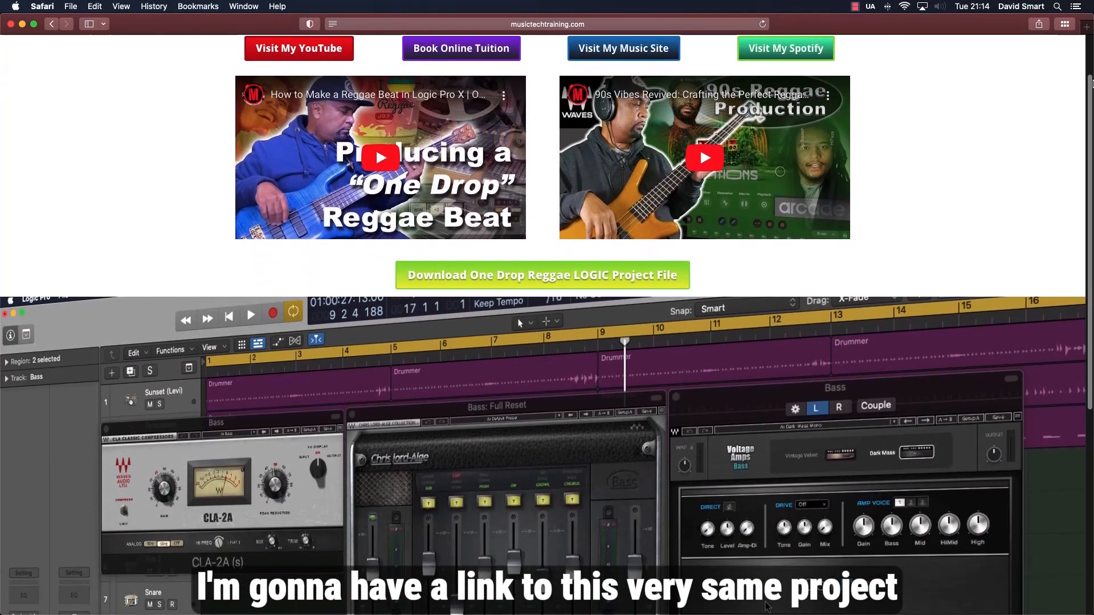
{"action": "scroll", "coordinate": [767, 606], "scroll_direction": "down", "scroll_amount": 8}
{"action": "scroll", "coordinate": [767, 606], "scroll_direction": "down", "scroll_amount": 5}
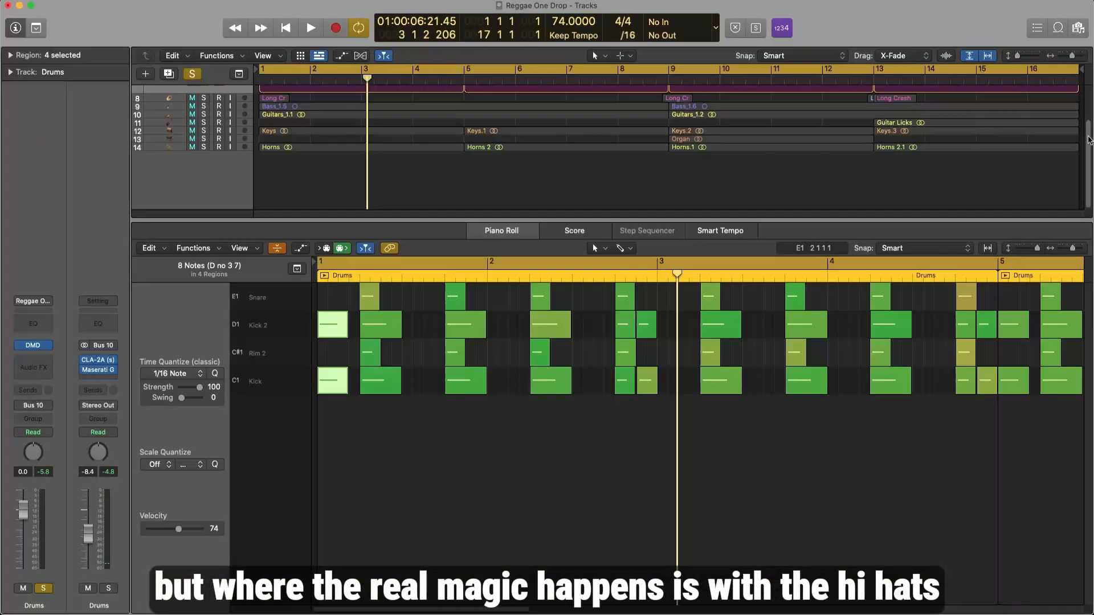
Step: Solo the Sunset (Levi) drummer track and show the drummers in the Library's Songwriter category
{"action": "left_click_drag", "start_coordinate": [1088, 141], "coordinate": [1089, 61]}
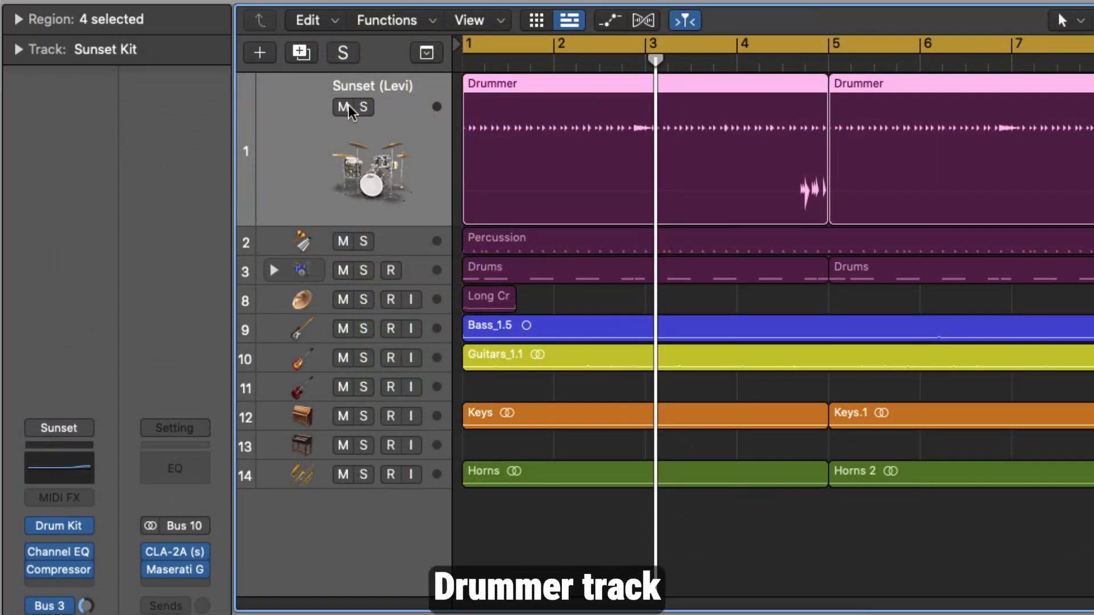
{"action": "left_click", "coordinate": [363, 107]}
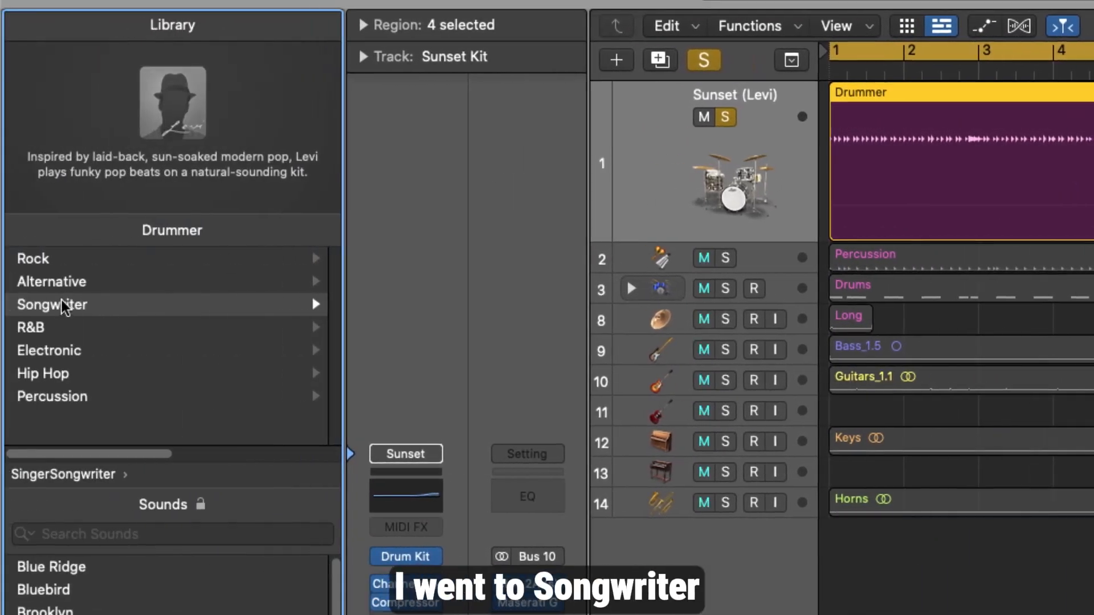
{"action": "left_click_drag", "start_coordinate": [155, 453], "coordinate": [364, 450]}
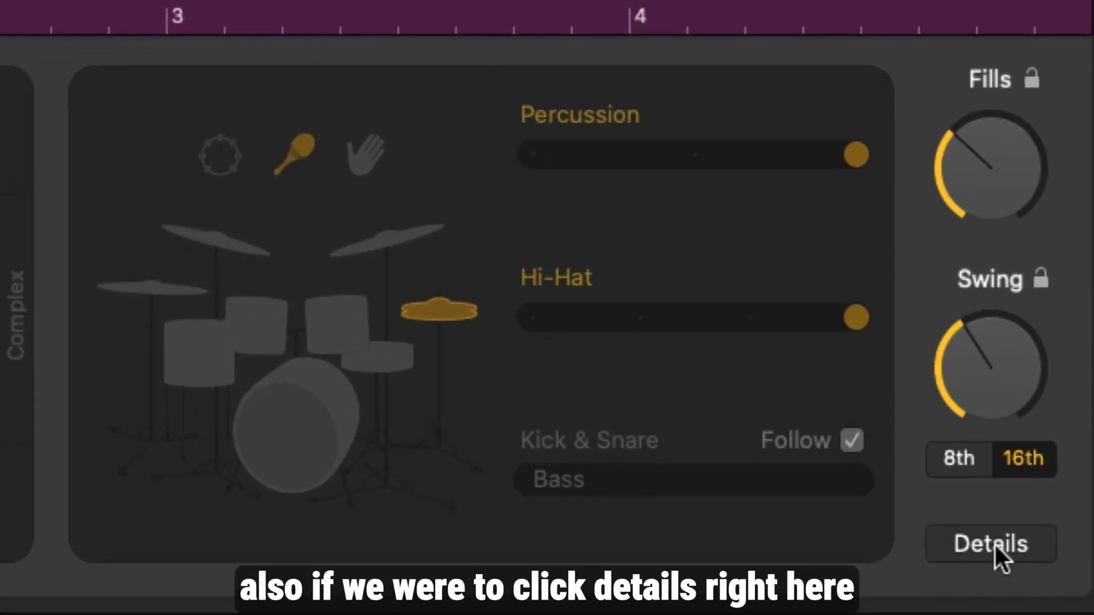
Step: Show the drummer's performance details and compare the groove with no swing and with Swing raised to 60%
{"action": "left_click", "coordinate": [1000, 540]}
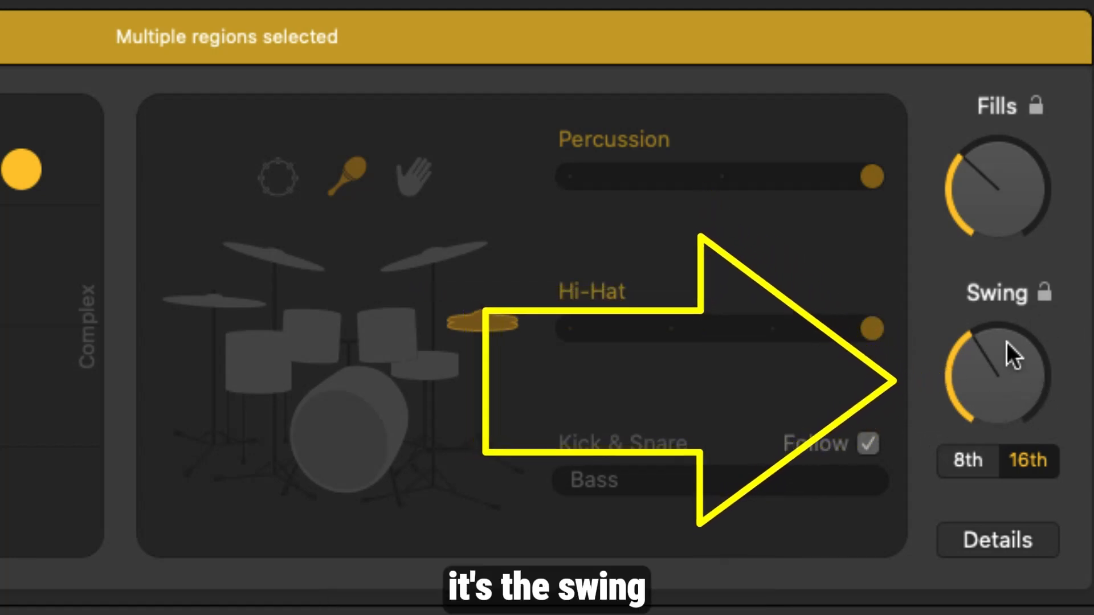
{"action": "mouse_move", "coordinate": [993, 368]}
{"action": "mouse_move", "coordinate": [993, 368]}
{"action": "left_mouse_down"}
{"action": "mouse_move", "coordinate": [1064, 300]}
{"action": "mouse_move", "coordinate": [1008, 334]}
{"action": "mouse_move", "coordinate": [986, 370]}
{"action": "mouse_move", "coordinate": [1055, 324]}
{"action": "mouse_move", "coordinate": [984, 361]}
{"action": "left_mouse_up"}
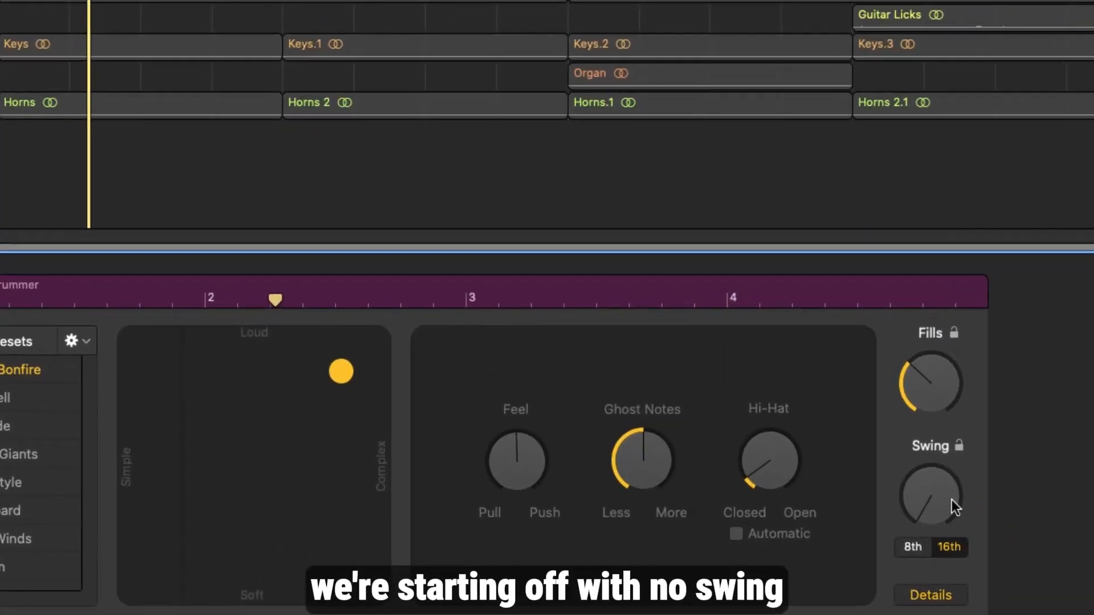
{"action": "mouse_move", "coordinate": [925, 494]}
{"action": "left_mouse_down"}
{"action": "mouse_move", "coordinate": [923, 480]}
{"action": "mouse_move", "coordinate": [931, 505]}
{"action": "left_mouse_up"}
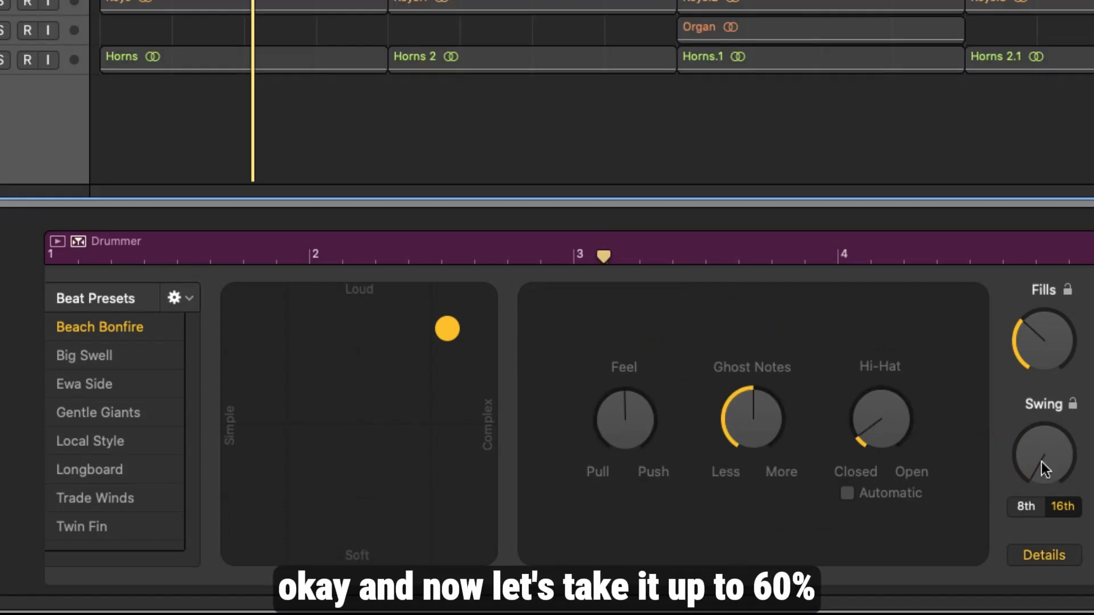
{"action": "left_click_drag", "start_coordinate": [1041, 461], "coordinate": [1033, 370]}
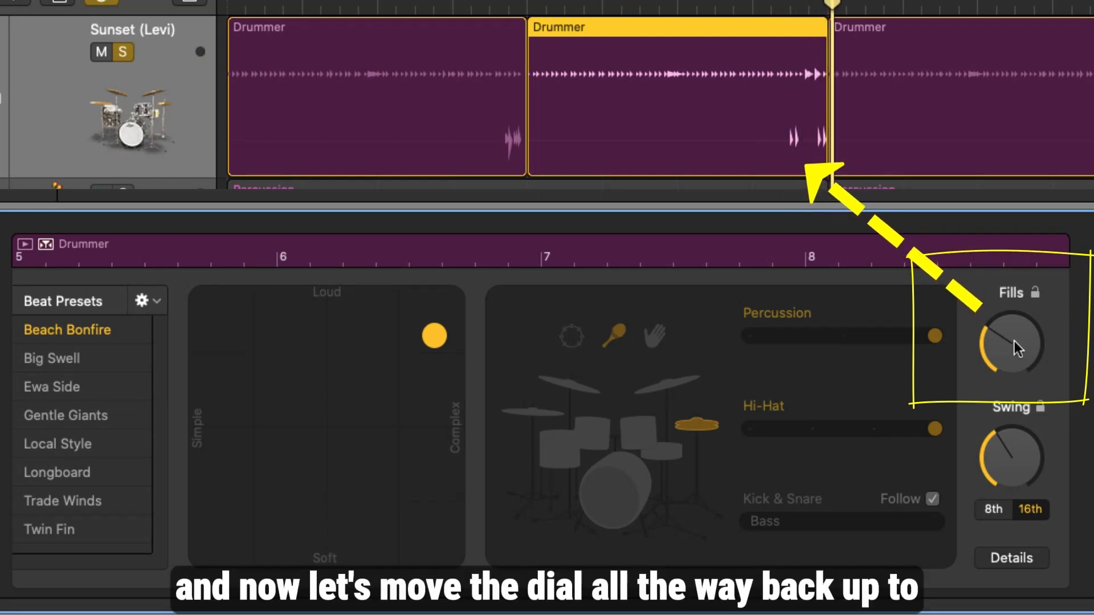
Step: Raise the Fills amount of the Drummer region starting at bar 5 to just before 12 o'clock and audition it
{"action": "left_click_drag", "start_coordinate": [997, 343], "coordinate": [1011, 306]}
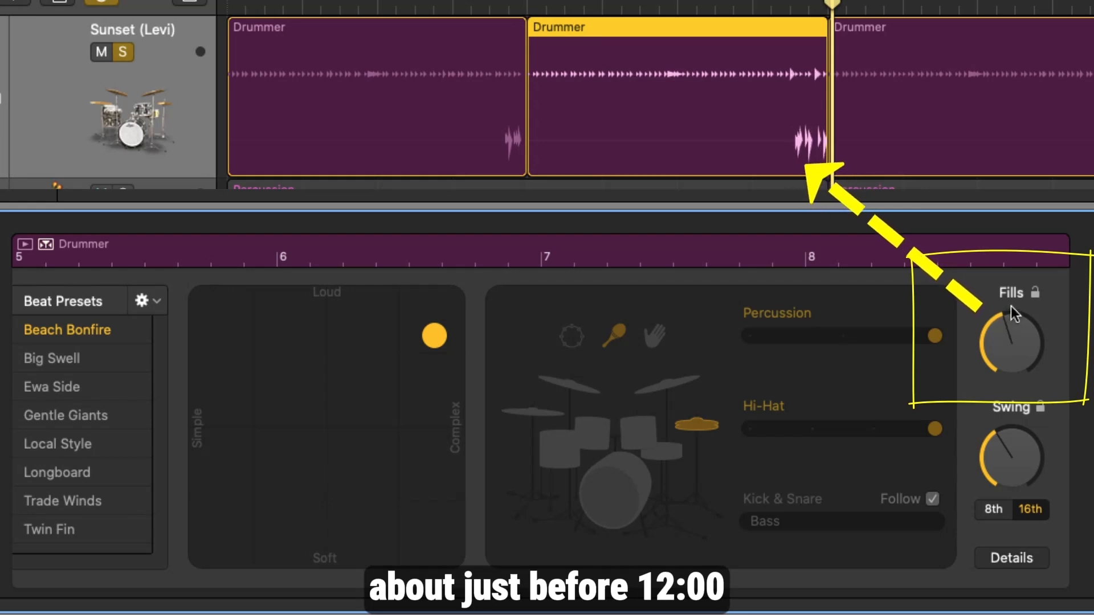
{"action": "key", "text": "space"}
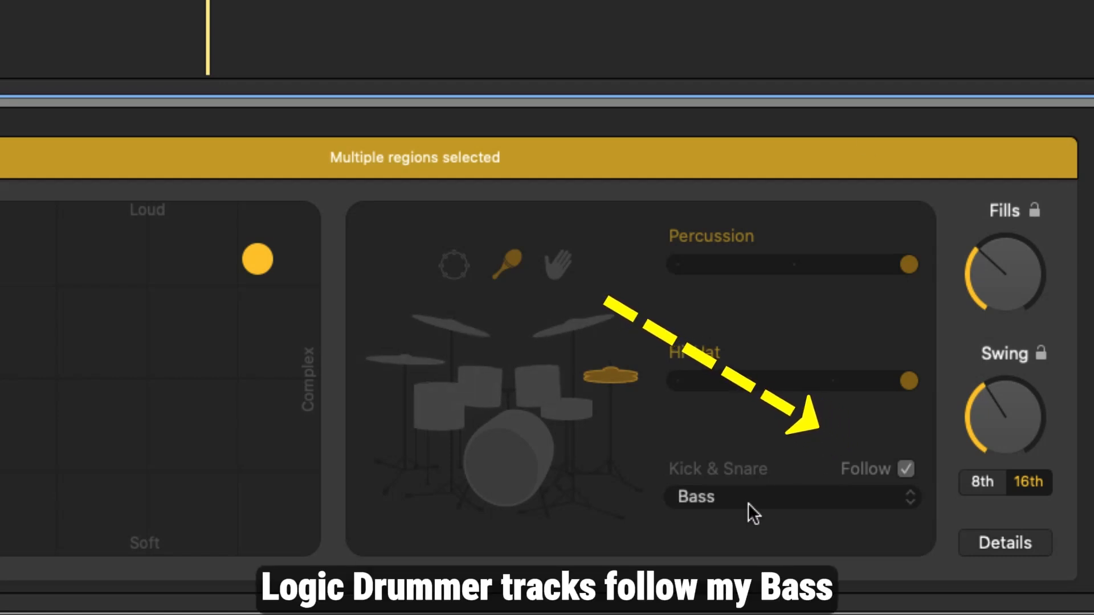
Step: Check the track choices for the Kick & Snare Follow setting and keep Bass selected
{"action": "left_click", "coordinate": [900, 499]}
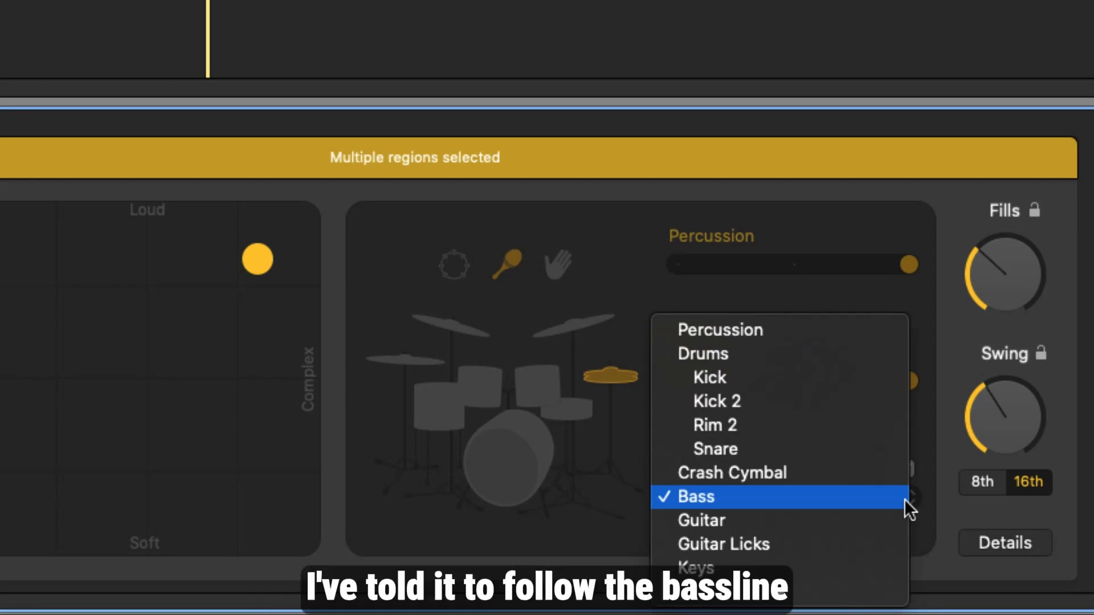
{"action": "left_click", "coordinate": [928, 477]}
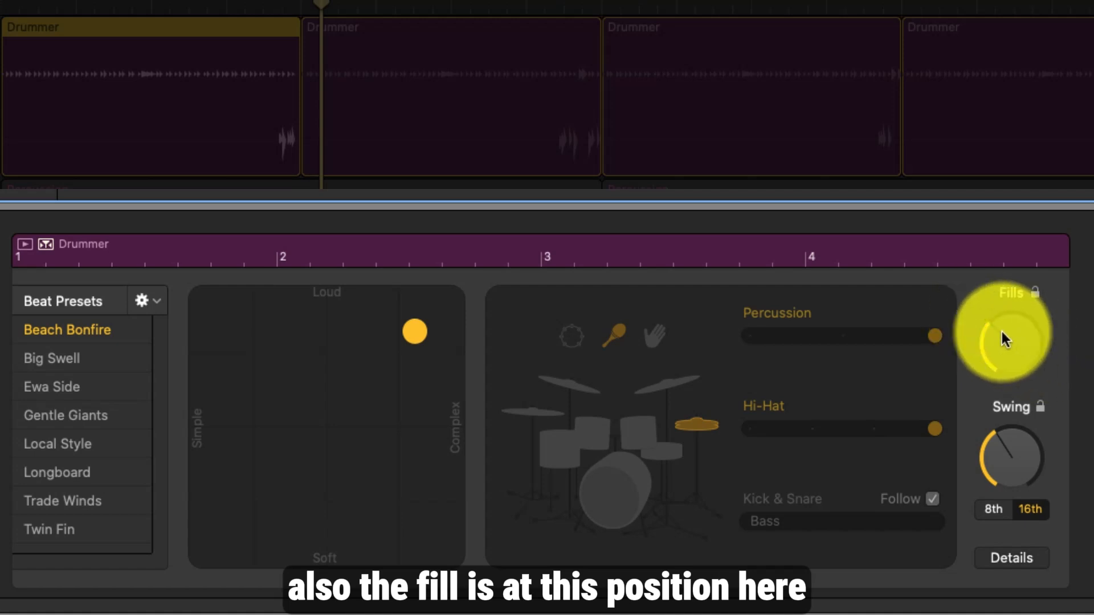
Step: Select individual Drummer regions to compare their loudness and complexity positions and their Fills settings
{"action": "left_click", "coordinate": [413, 98]}
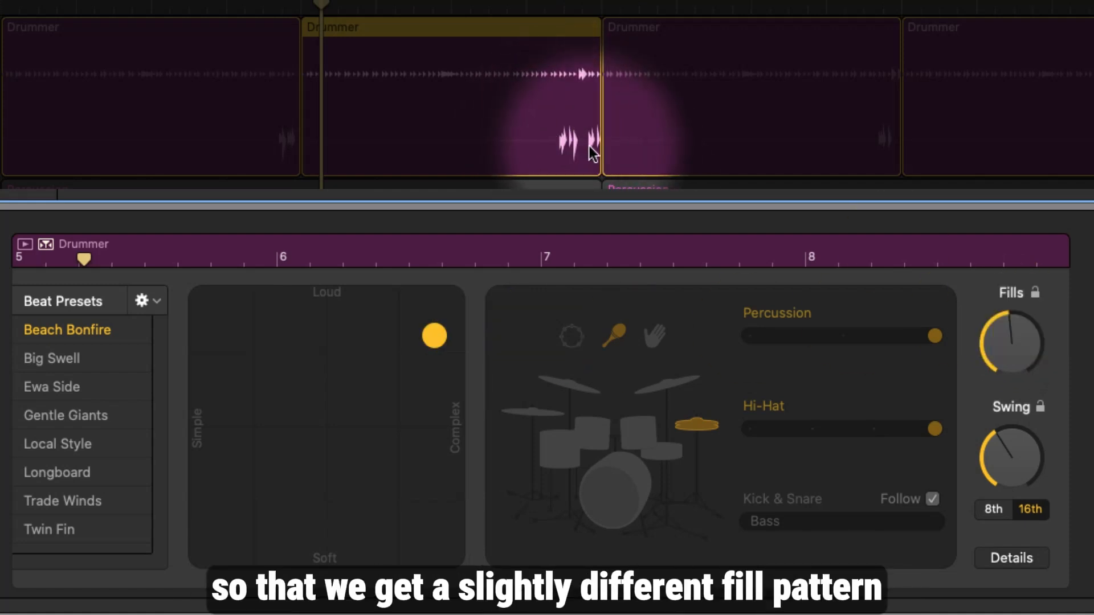
{"action": "left_click", "coordinate": [714, 137]}
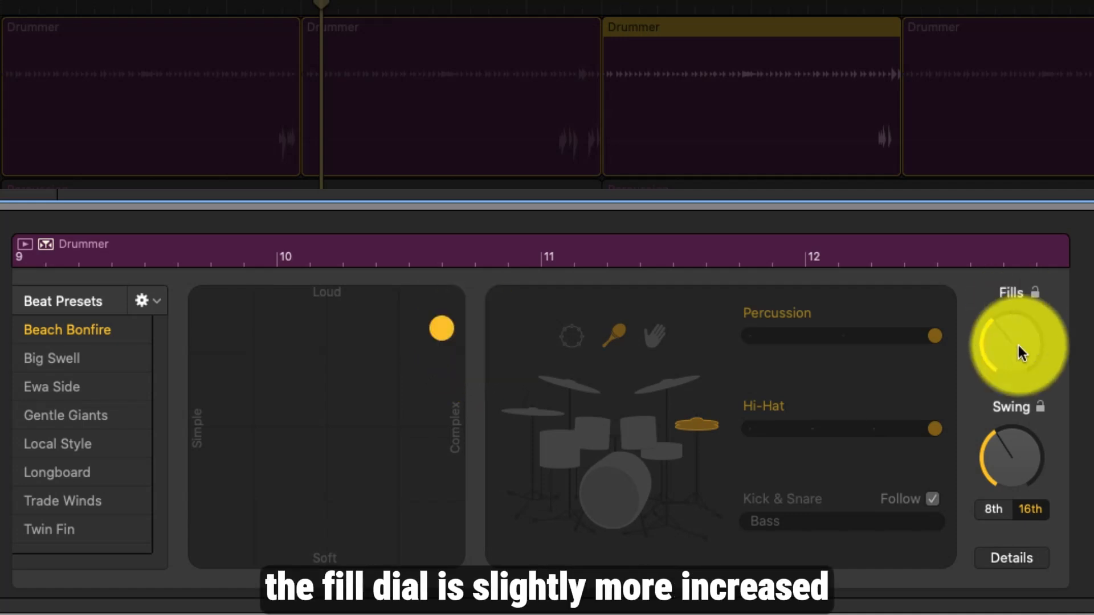
{"action": "left_click", "coordinate": [167, 117]}
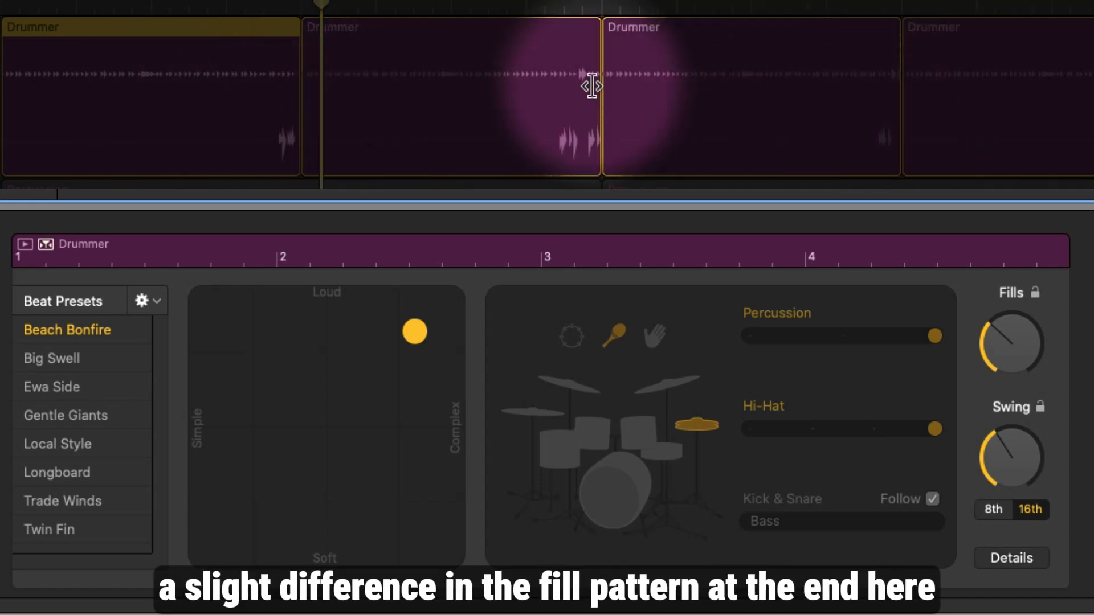
{"action": "scroll", "coordinate": [911, 114], "scroll_direction": "right", "scroll_amount": 3}
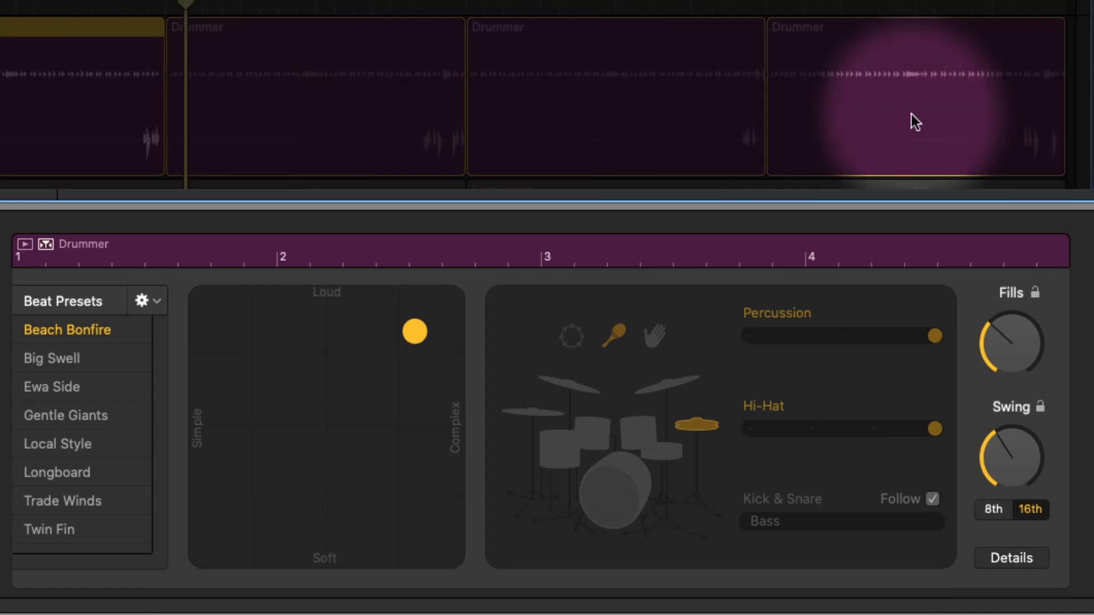
{"action": "left_click", "coordinate": [902, 110]}
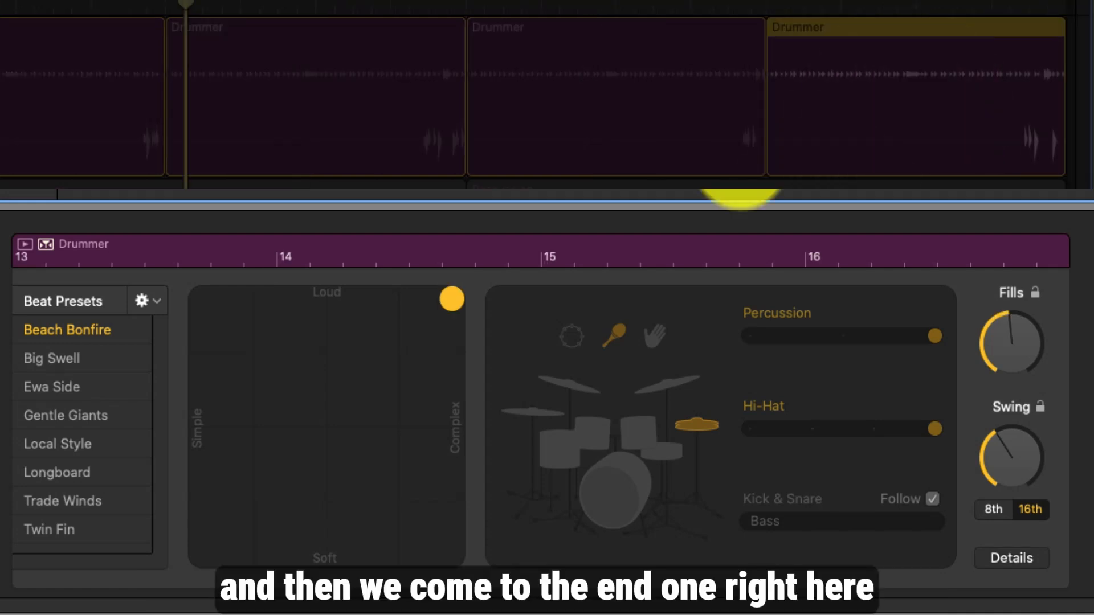
{"action": "left_click", "coordinate": [454, 293]}
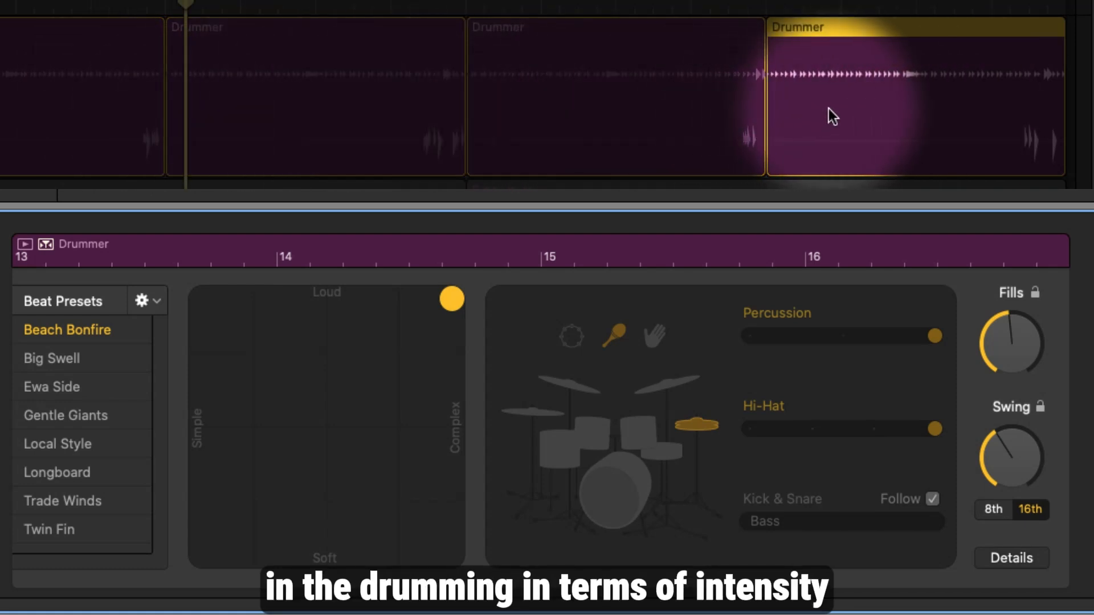
{"action": "left_click", "coordinate": [1011, 337]}
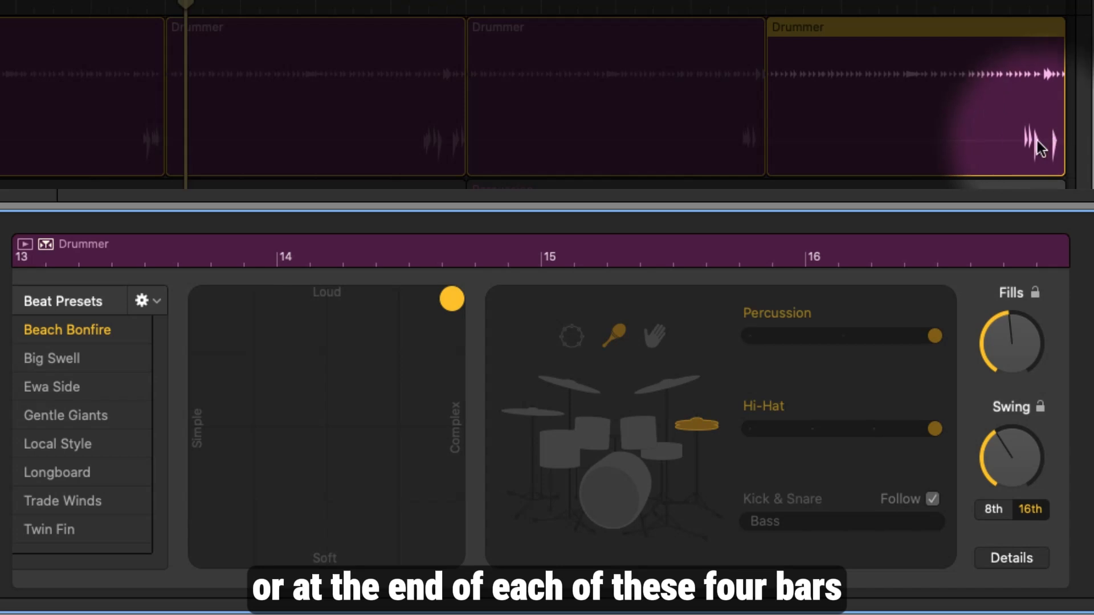
Step: Select all four Drummer regions and inspect the Sunset snare's tuning, dampening and gain controls in Drum Kit Designer
{"action": "key", "text": "super+a"}
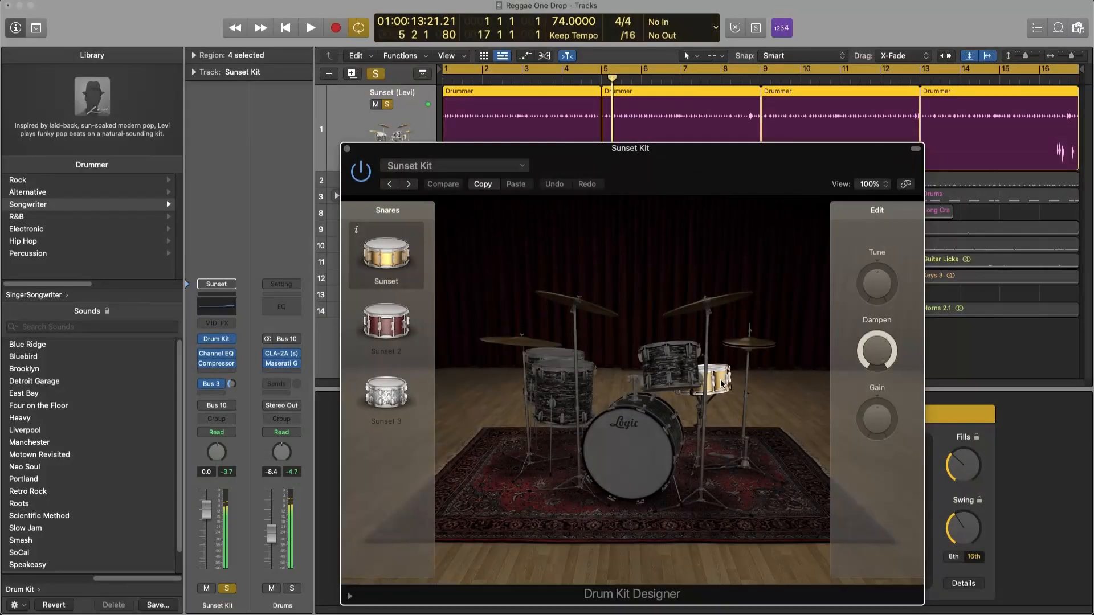
{"action": "mouse_move", "coordinate": [878, 353]}
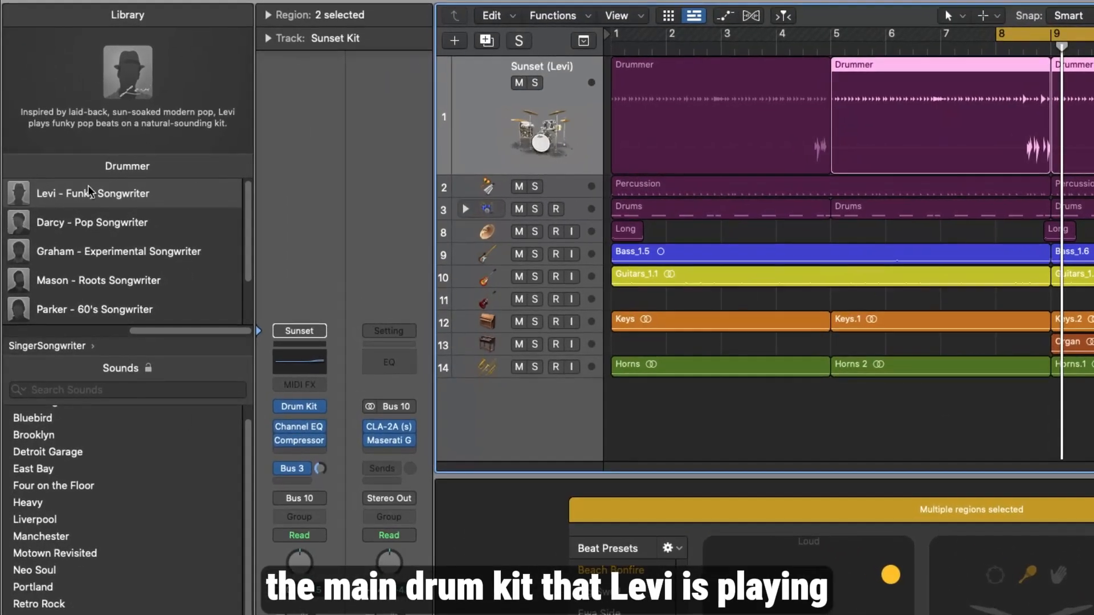
Step: Select the Percussion track and show the settings of its first region, starting at bar 1, in the Drummer Editor
{"action": "left_click", "coordinate": [572, 188]}
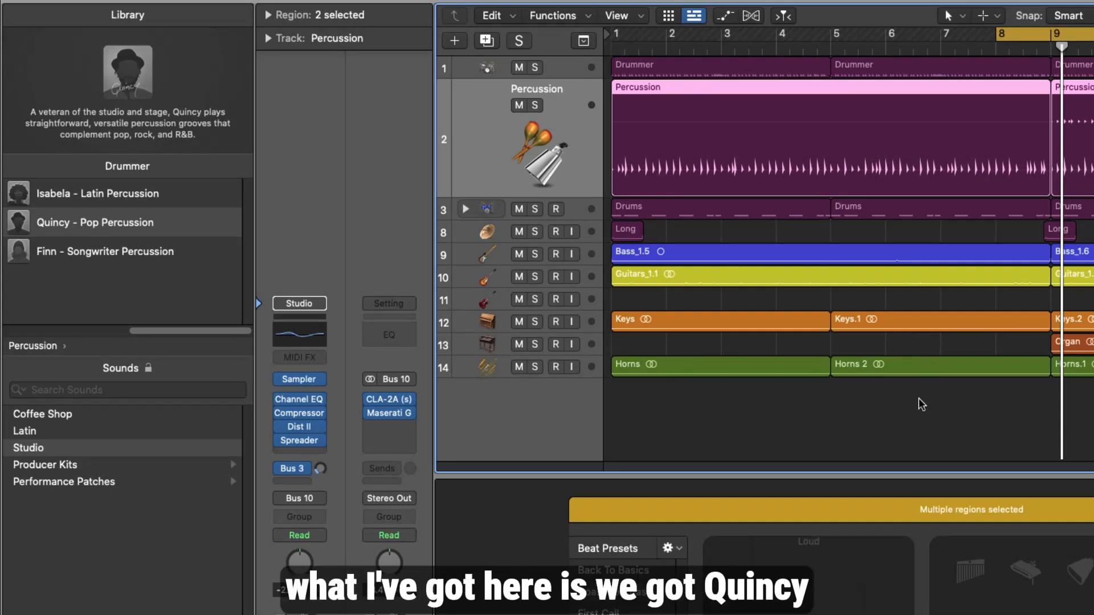
{"action": "left_click", "coordinate": [918, 399]}
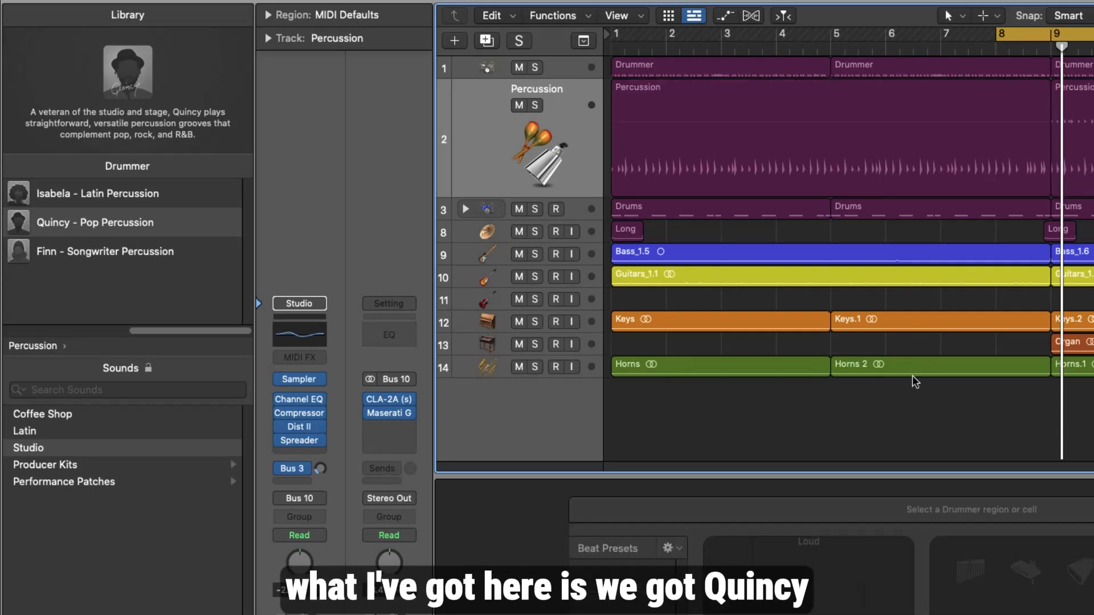
{"action": "left_click", "coordinate": [839, 136]}
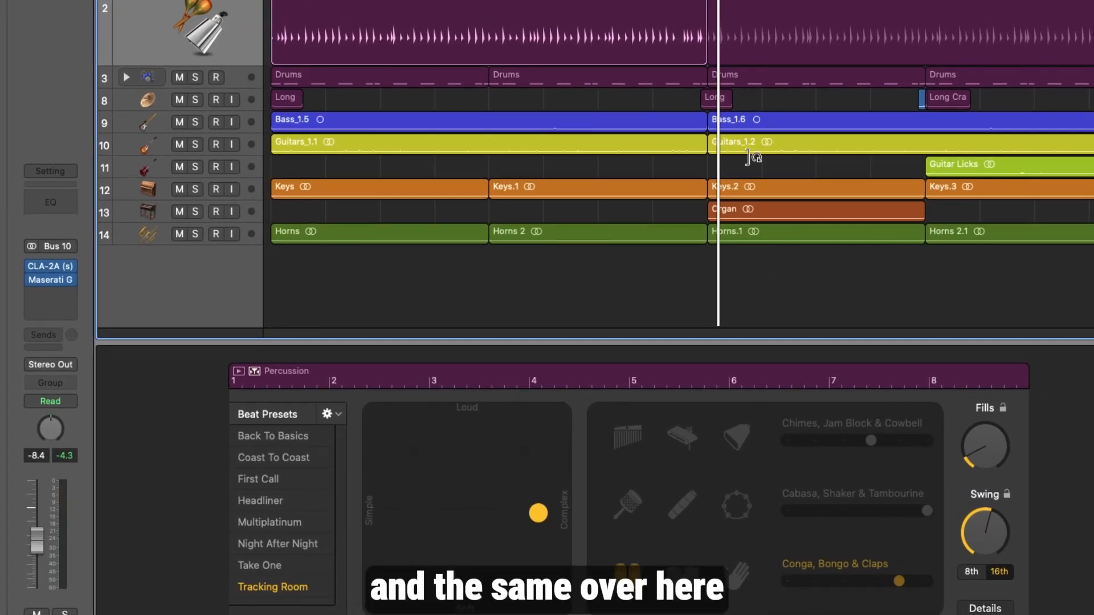
Step: Compare the Percussion regions starting at bars 1 and 9 for complexity, active instruments and Fills settings
{"action": "left_click", "coordinate": [747, 27]}
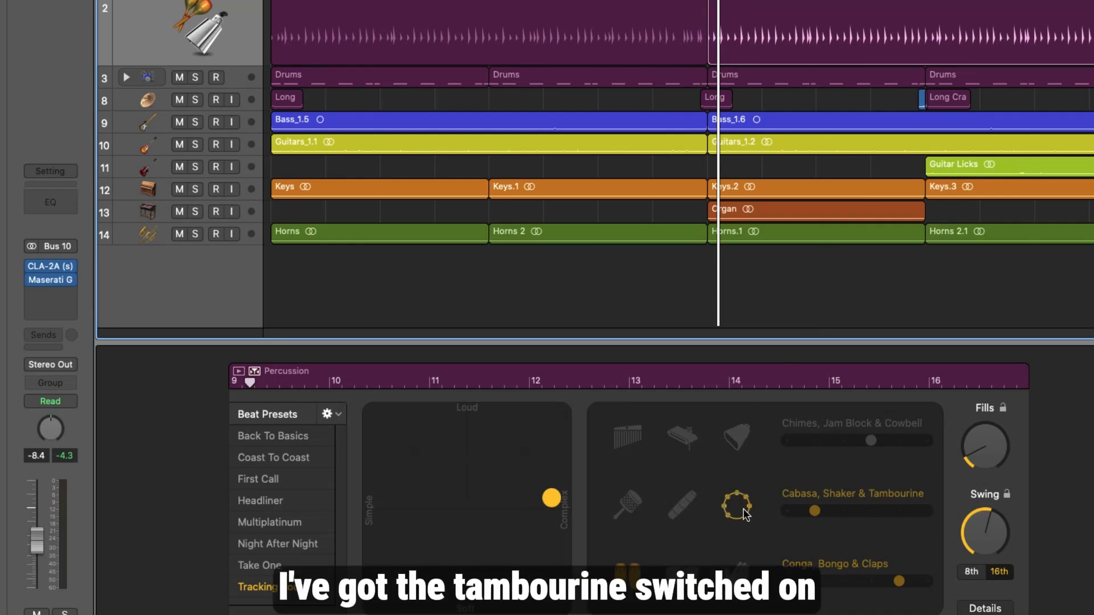
{"action": "mouse_move", "coordinate": [835, 510]}
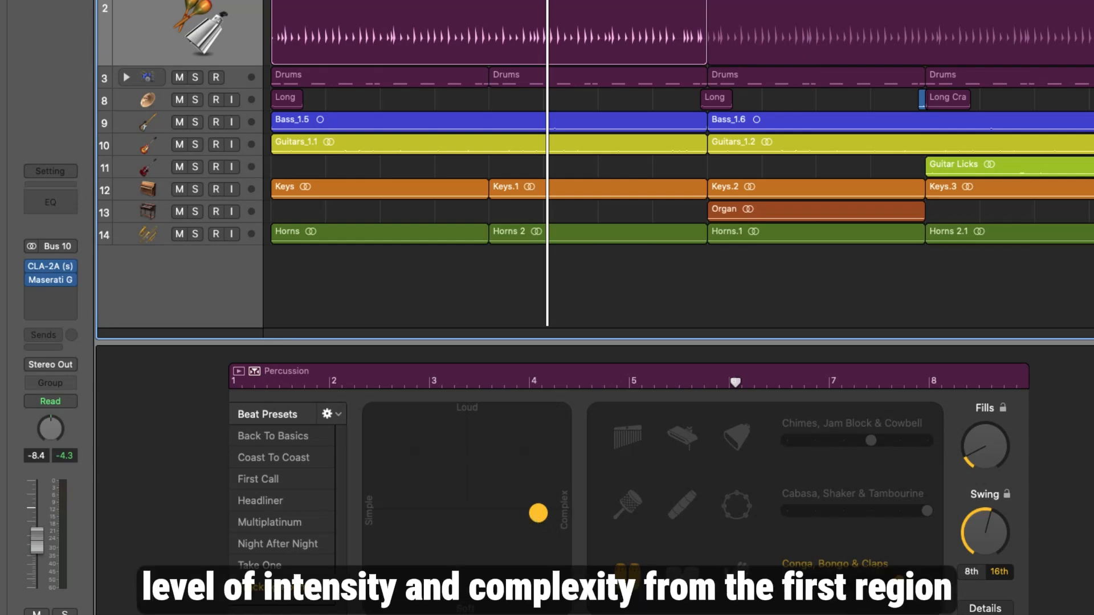
{"action": "left_click", "coordinate": [721, 23]}
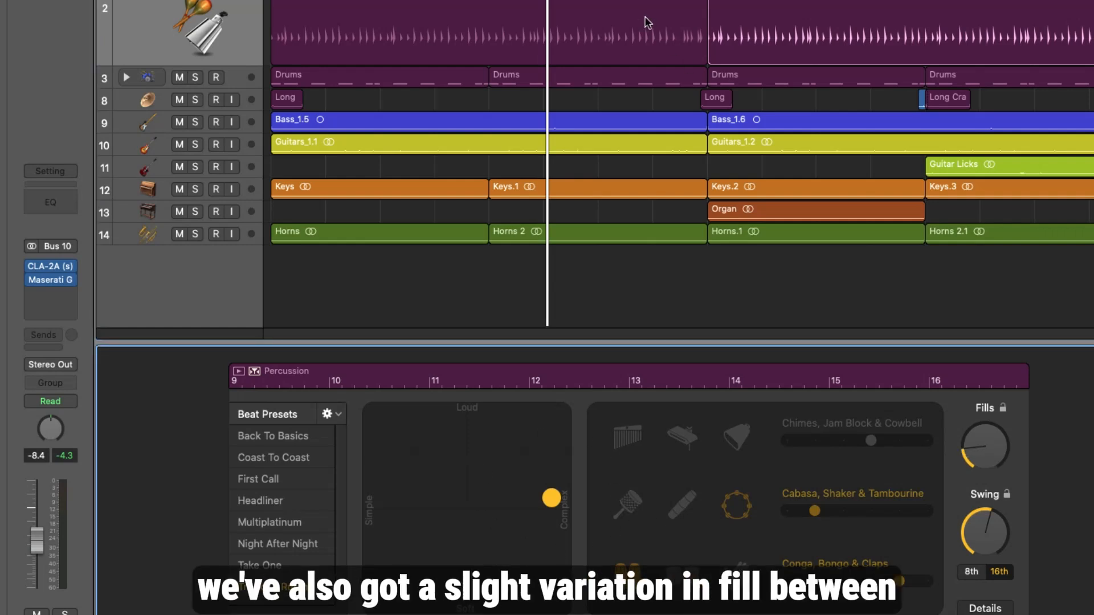
{"action": "left_click", "coordinate": [646, 23]}
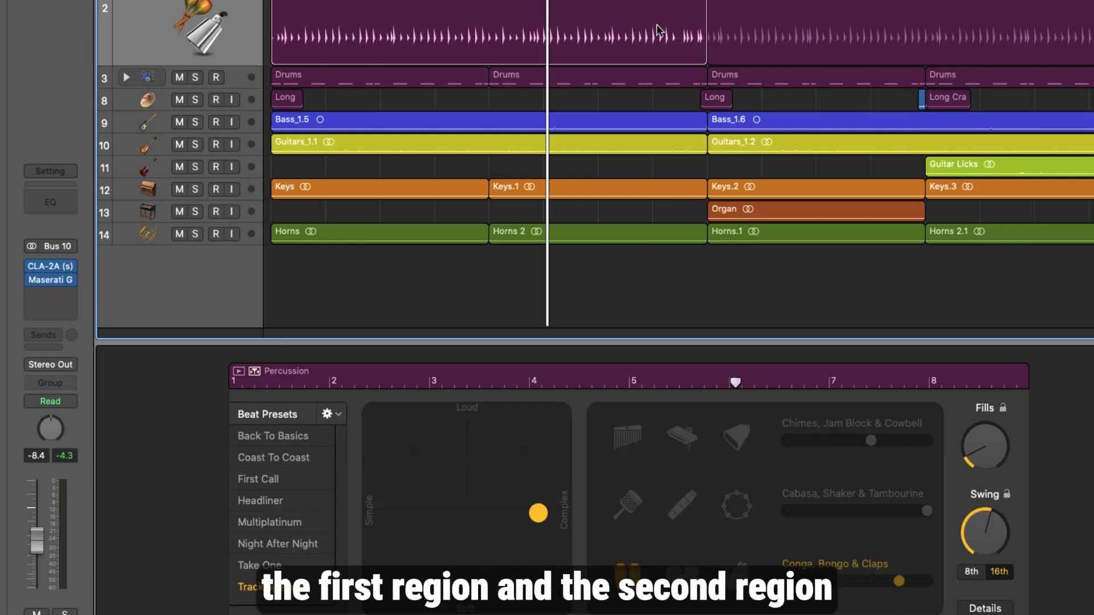
{"action": "left_click", "coordinate": [888, 17]}
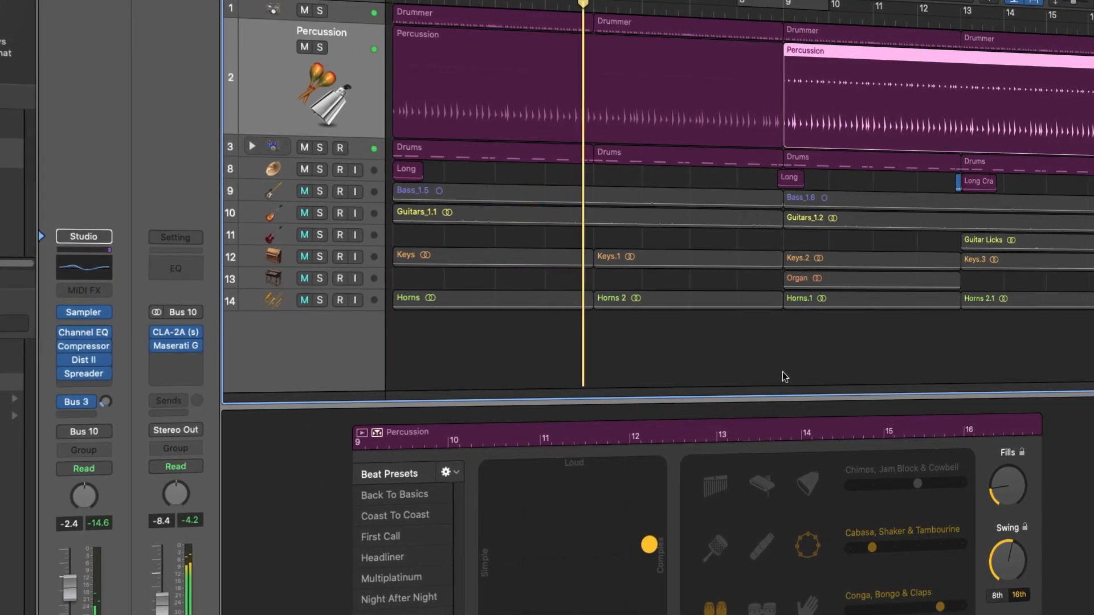
Step: Solo the Bass track to hear it with the drums from bar 9, and view the Bass and Sunset tracks
{"action": "left_click", "coordinate": [774, 11]}
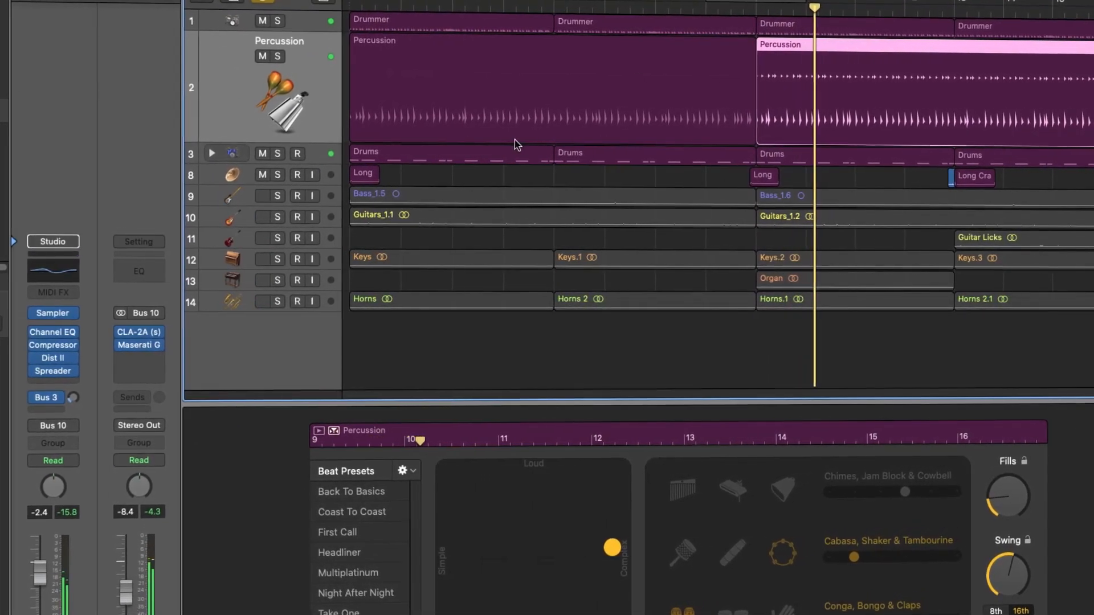
{"action": "left_click", "coordinate": [267, 198]}
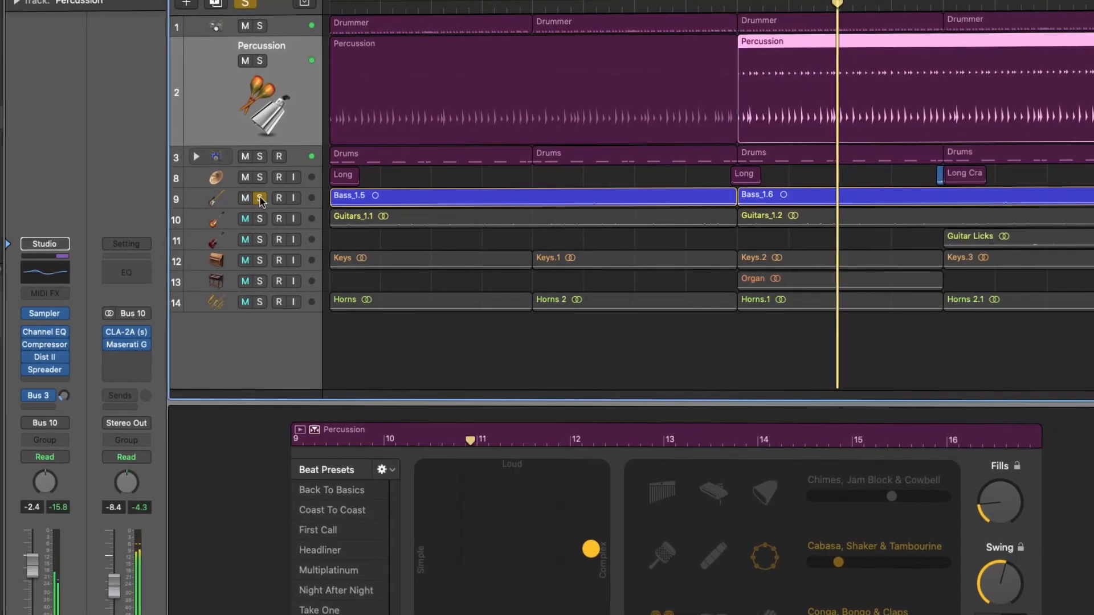
{"action": "left_click", "coordinate": [207, 201]}
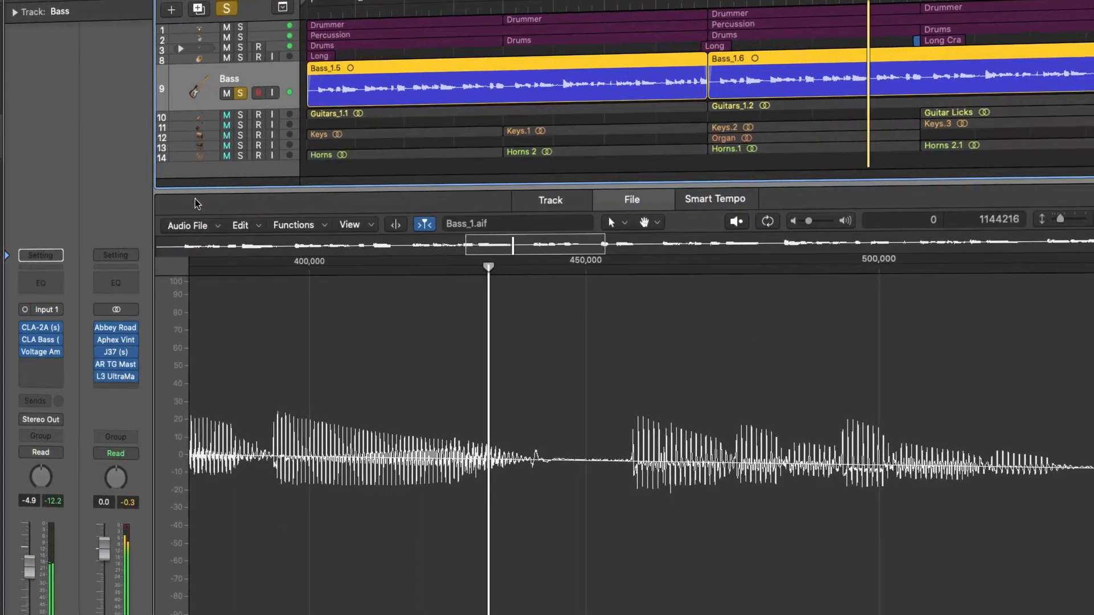
{"action": "key", "text": "e"}
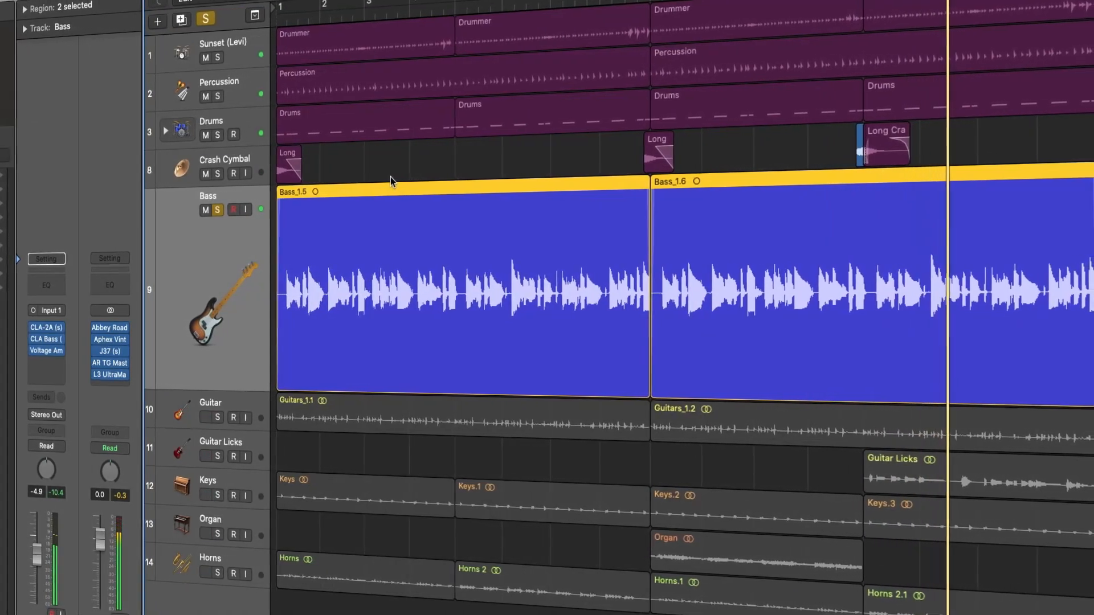
{"action": "left_click", "coordinate": [241, 49]}
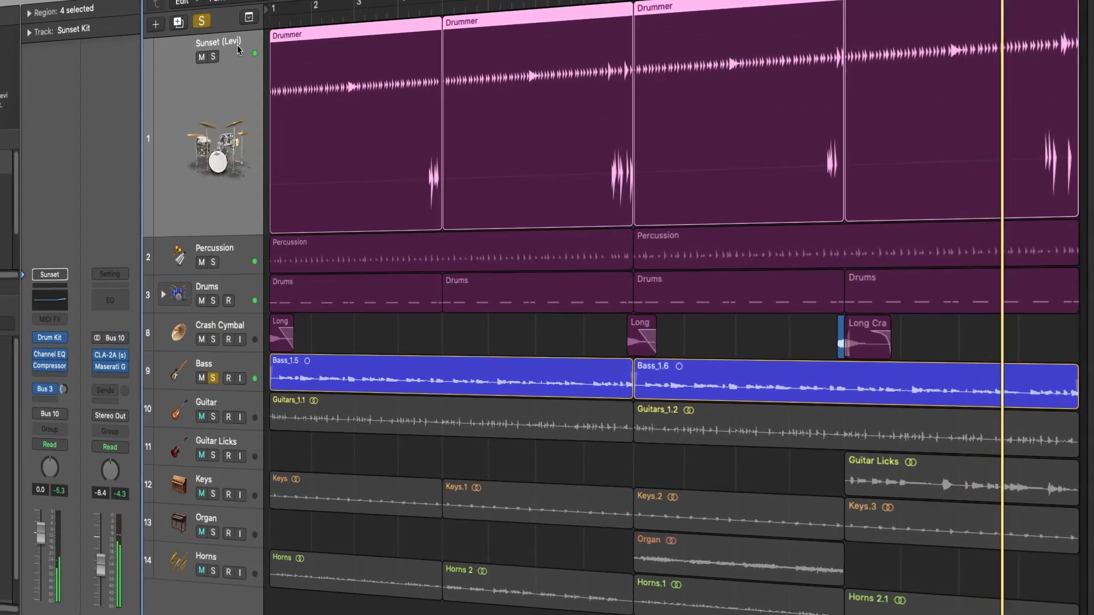
{"action": "key", "text": "e"}
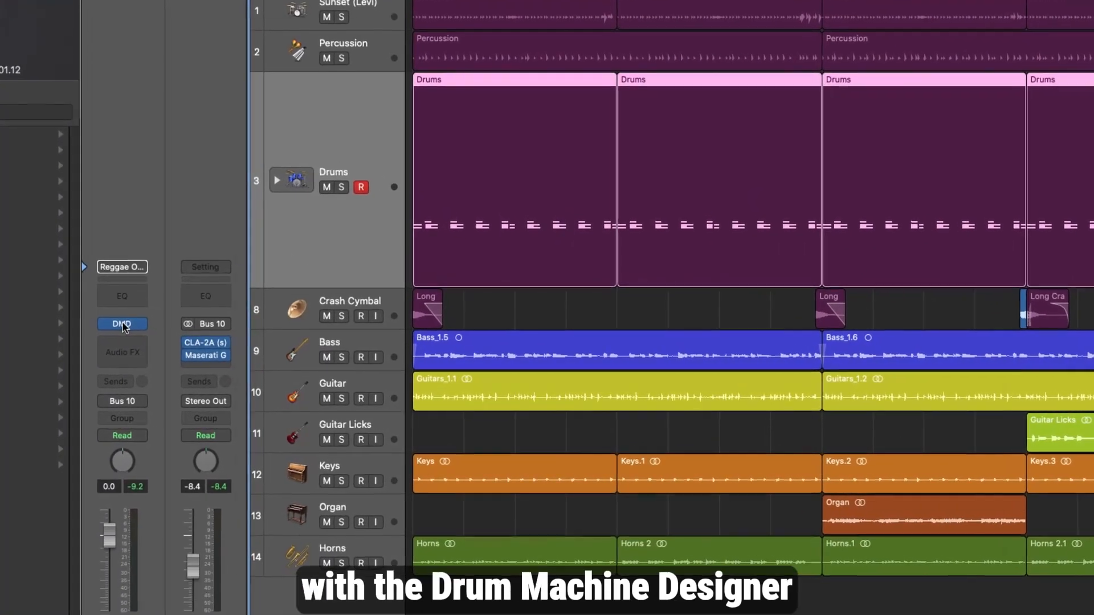
Step: Inspect the Drums track's kit in Drum Machine Designer and highlight its Kick, Snare and Rim 2 notes in the Piano Roll
{"action": "left_click", "coordinate": [151, 327]}
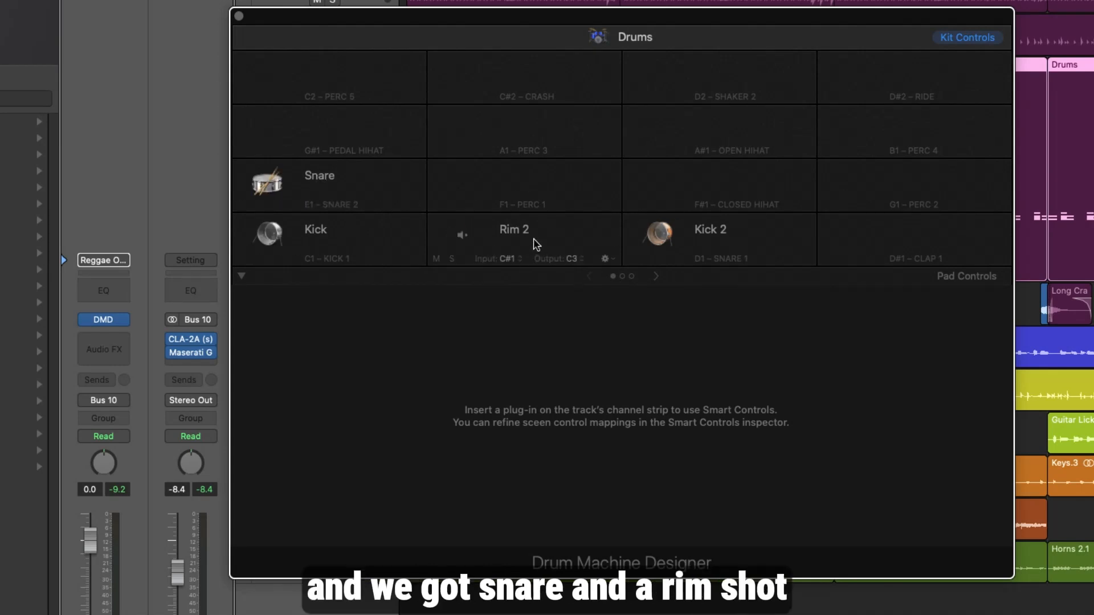
{"action": "left_click_drag", "start_coordinate": [246, 26], "coordinate": [331, 294]}
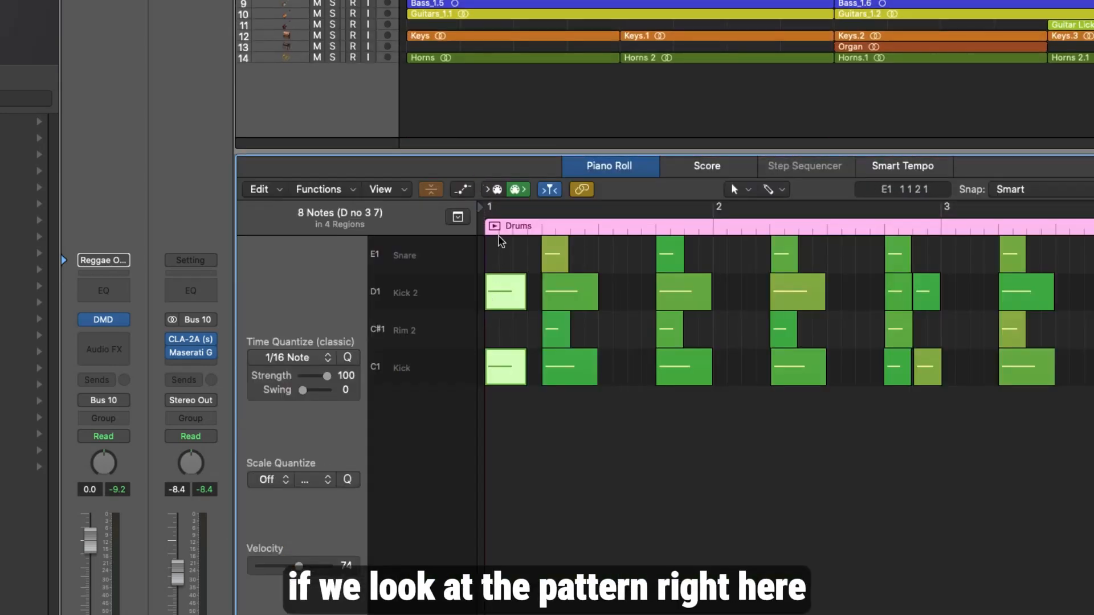
{"action": "left_click", "coordinate": [527, 442]}
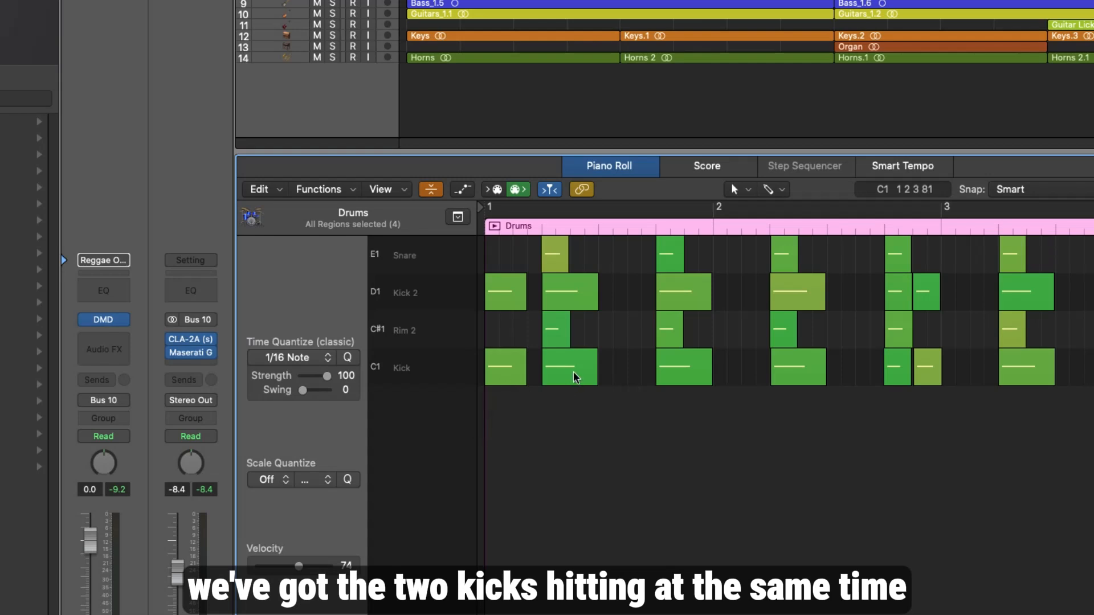
{"action": "left_click", "coordinate": [424, 367]}
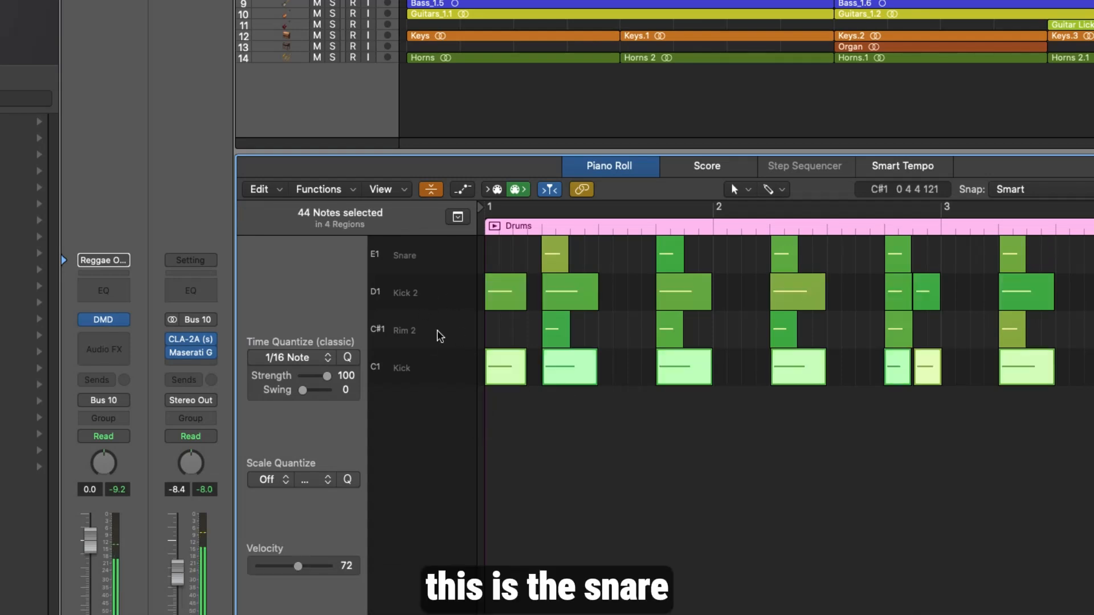
{"action": "left_click", "coordinate": [430, 259]}
{"action": "left_click", "coordinate": [435, 327]}
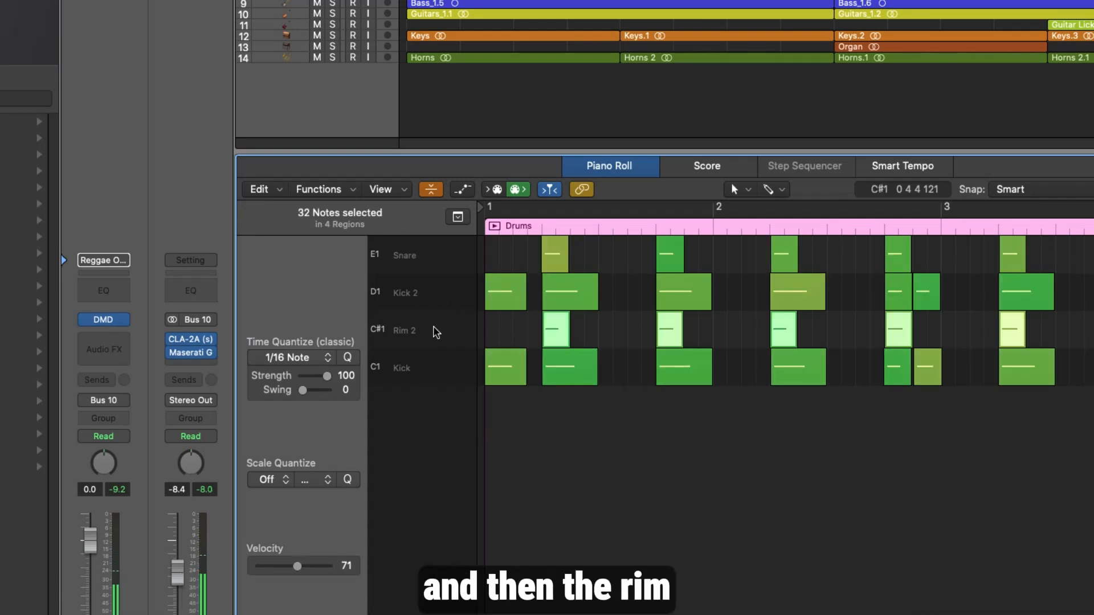
Step: Examine closely how the first region's drum notes line up with the grid at beat 2 of bar 1
{"action": "left_click", "coordinate": [781, 460]}
{"action": "key", "text": "super+Right"}
{"action": "key", "text": "super+Right"}
{"action": "key", "text": "super+Right"}
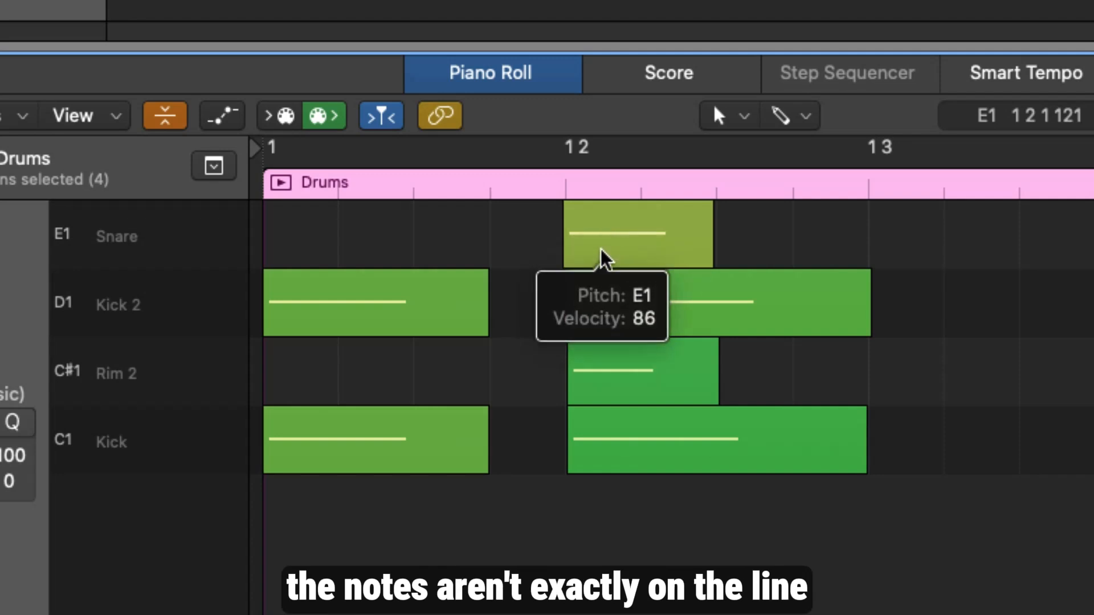
{"action": "left_click", "coordinate": [566, 176]}
{"action": "key", "text": "super+Right"}
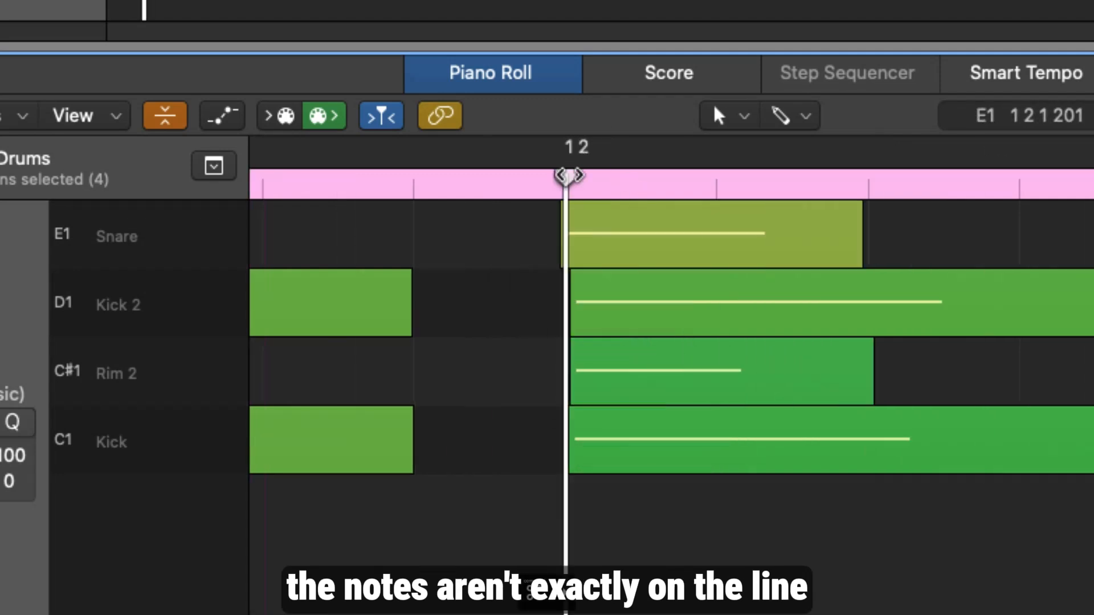
{"action": "key", "text": "super+Right"}
{"action": "mouse_move", "coordinate": [638, 248]}
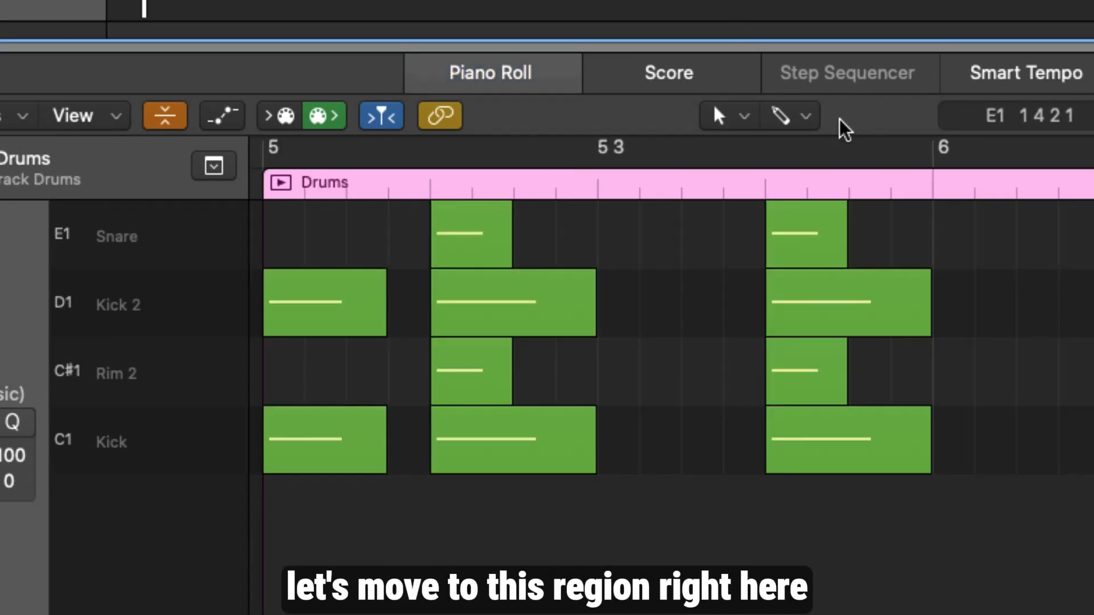
Step: Check the note timing against the grid at beat 4 of bar 5 in the second Drums region
{"action": "left_click", "coordinate": [762, 185]}
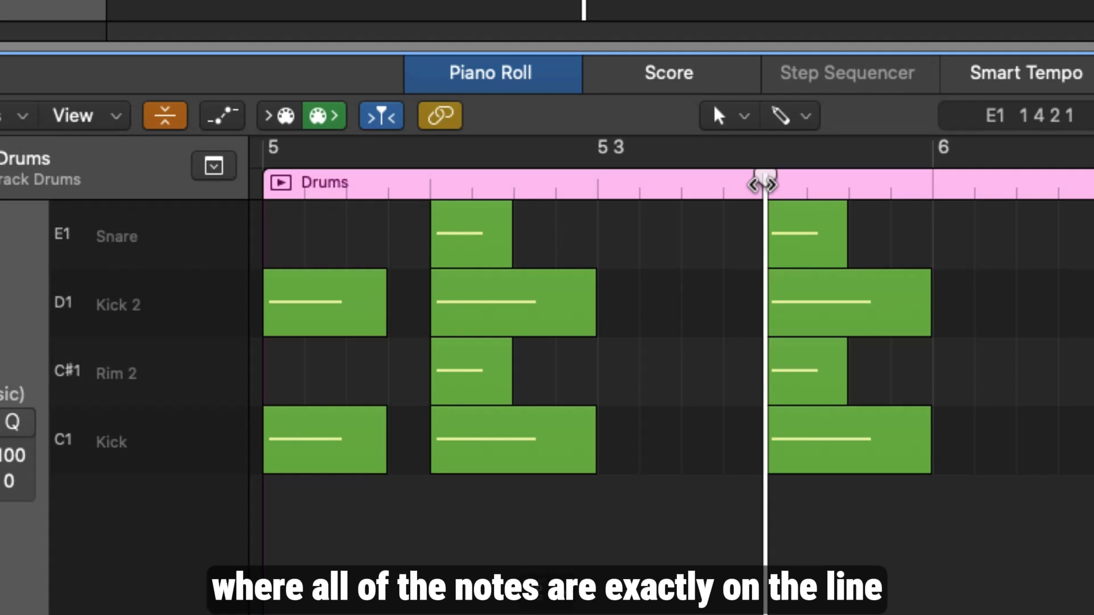
{"action": "key", "text": "super+Right"}
{"action": "key", "text": "super+Right"}
{"action": "key", "text": "super+Right"}
{"action": "key", "text": "super+Right"}
{"action": "key", "text": "super+Right"}
{"action": "key", "text": "super+Right"}
Step: Apply the Humanize MIDI Transform preset to all notes in the Drums region starting at bar 5, and close the Transform window
{"action": "key", "text": "super+Left"}
{"action": "key", "text": "super+Left"}
{"action": "key", "text": "super+Left"}
{"action": "key", "text": "super+Left"}
{"action": "key", "text": "super+Left"}
{"action": "key", "text": "super+Left"}
{"action": "key", "text": "super+Left"}
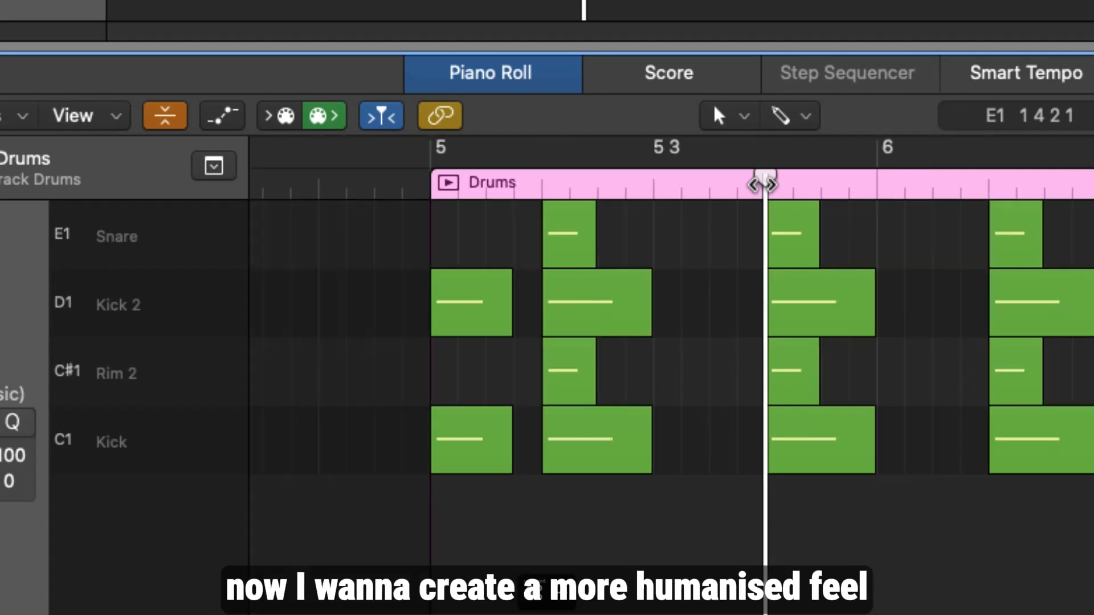
{"action": "key", "text": "super+Left"}
{"action": "key", "text": "super+Left"}
{"action": "key", "text": "super+Left"}
{"action": "left_click_drag", "start_coordinate": [1082, 604], "coordinate": [480, 232]}
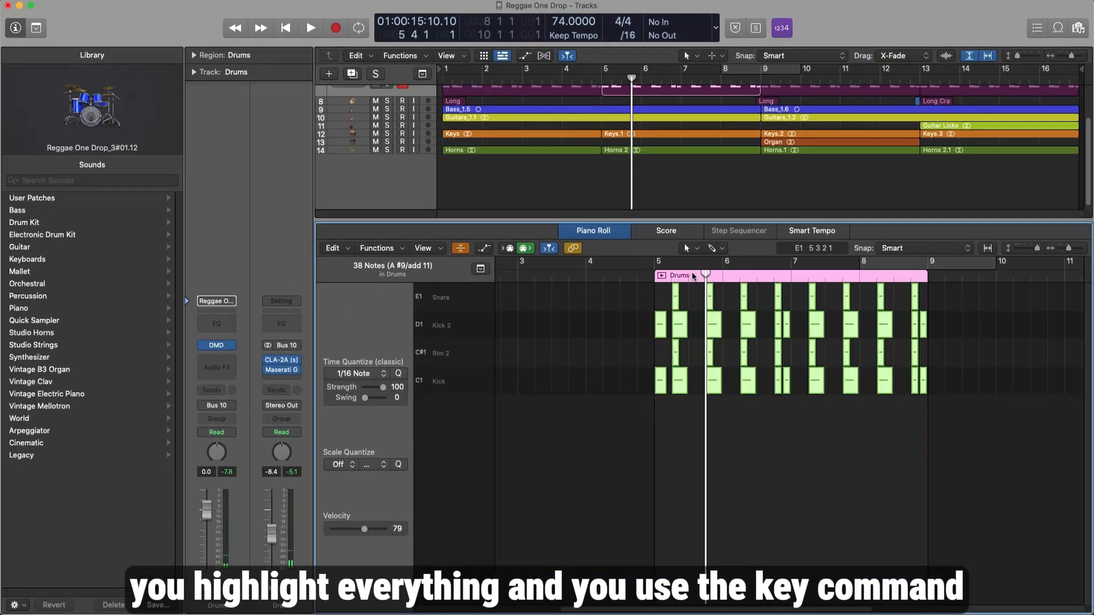
{"action": "key", "text": "super+9"}
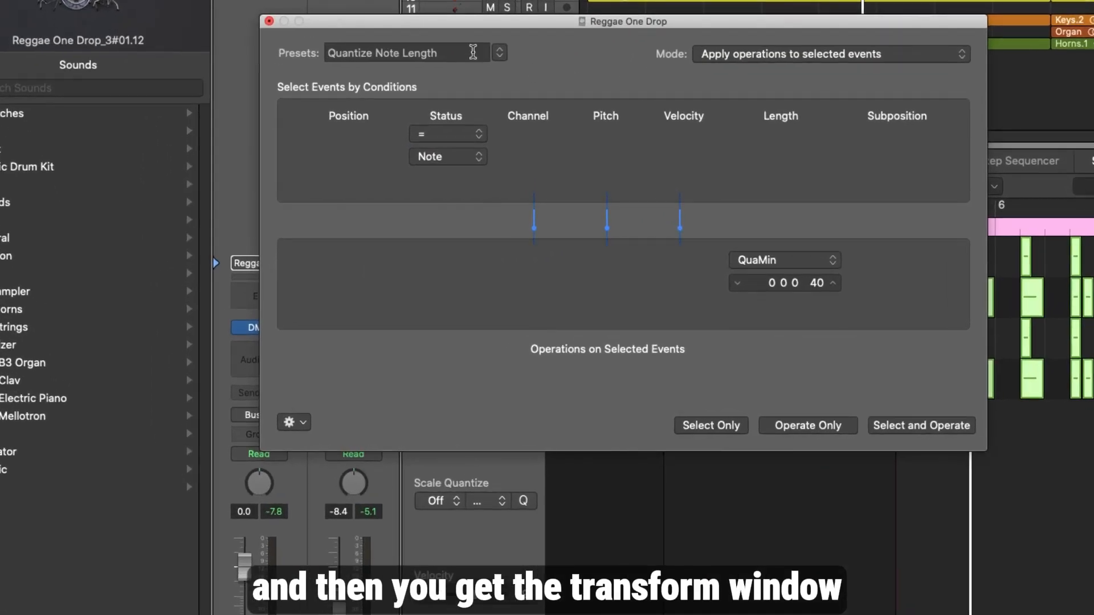
{"action": "left_click", "coordinate": [501, 55]}
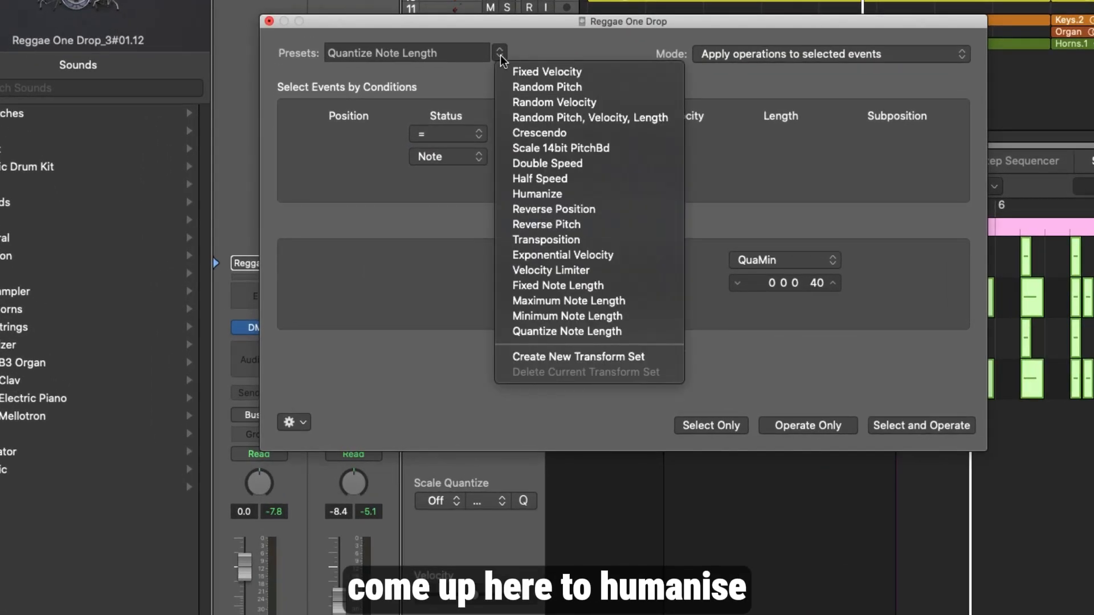
{"action": "left_click", "coordinate": [582, 200]}
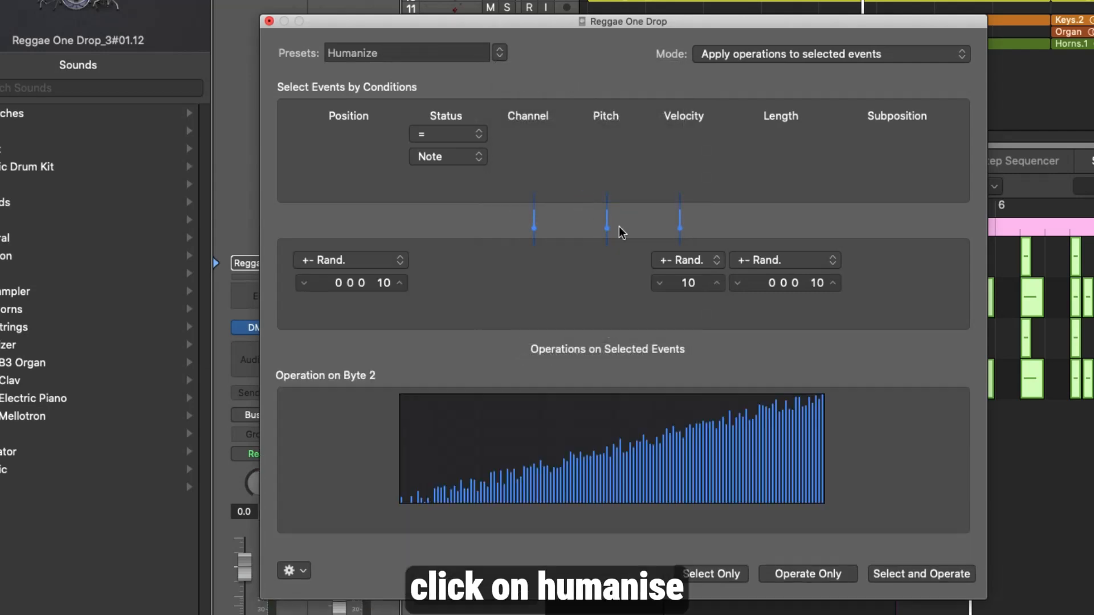
{"action": "left_click", "coordinate": [910, 574]}
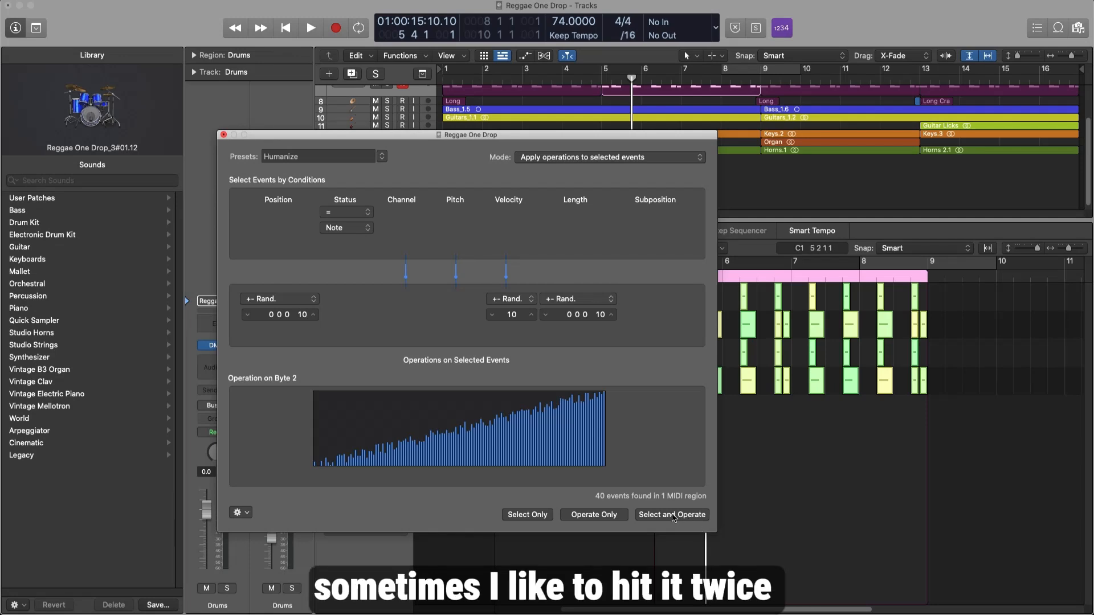
{"action": "left_click", "coordinate": [224, 134]}
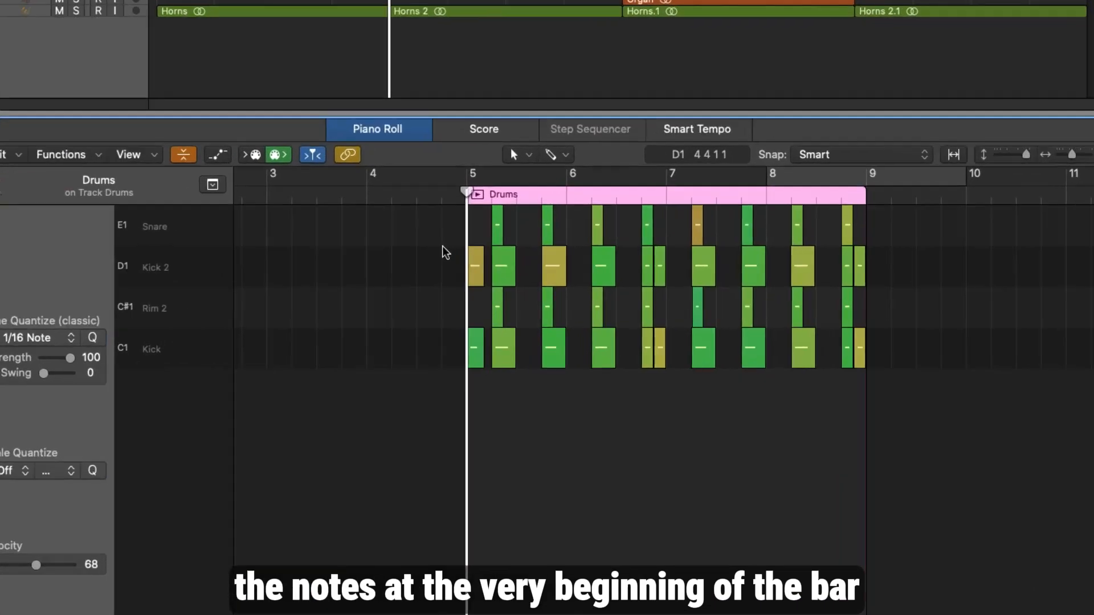
Step: Quantize the Kick and Kick 2 notes at the very start of bar 5 to 1/16 notes
{"action": "left_click_drag", "start_coordinate": [639, 312], "coordinate": [654, 403]}
{"action": "left_click_drag", "start_coordinate": [236, 355], "coordinate": [258, 367]}
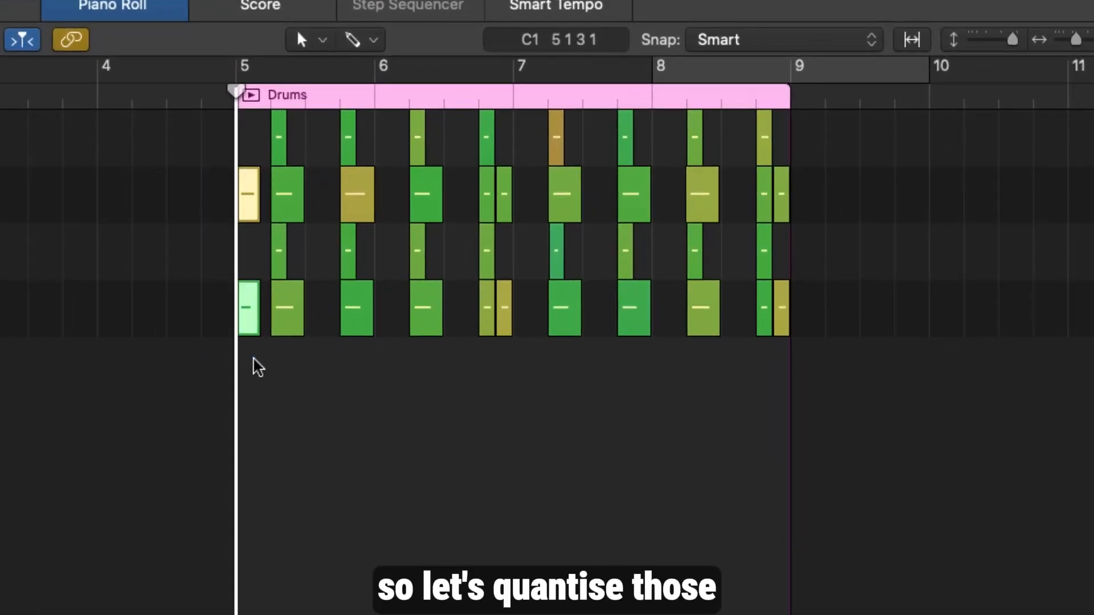
{"action": "left_click", "coordinate": [132, 220]}
Step: Examine the timing of the bar 5 downbeat kicks and the humanized notes across the following beats
{"action": "key", "text": "super+Right"}
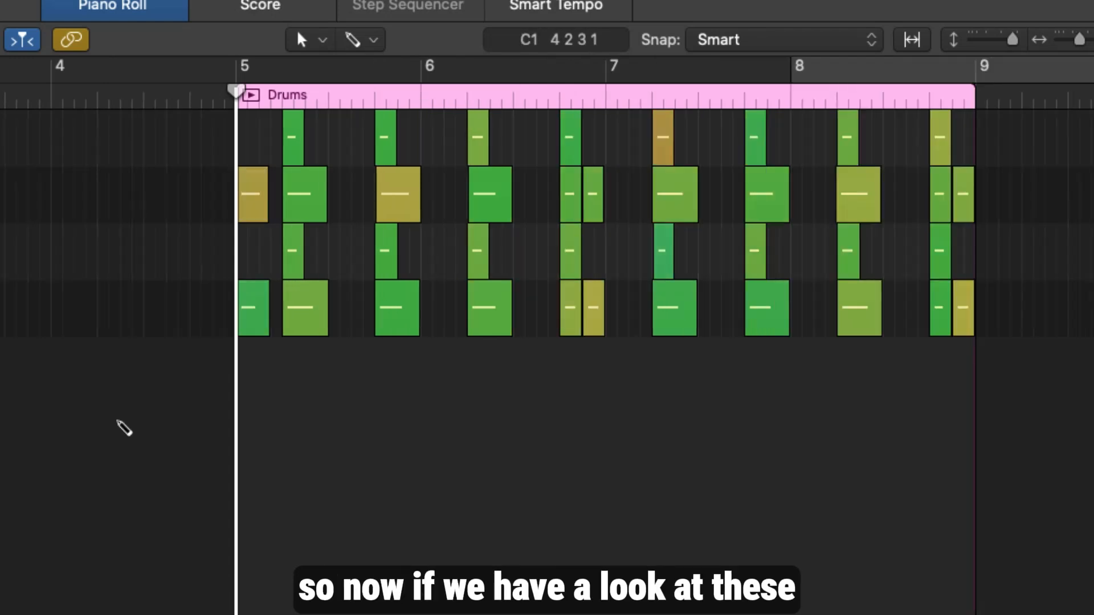
{"action": "key", "text": "super+Right"}
{"action": "key", "text": "super+Right"}
{"action": "key", "text": "super+Right"}
{"action": "key", "text": "super+Right"}
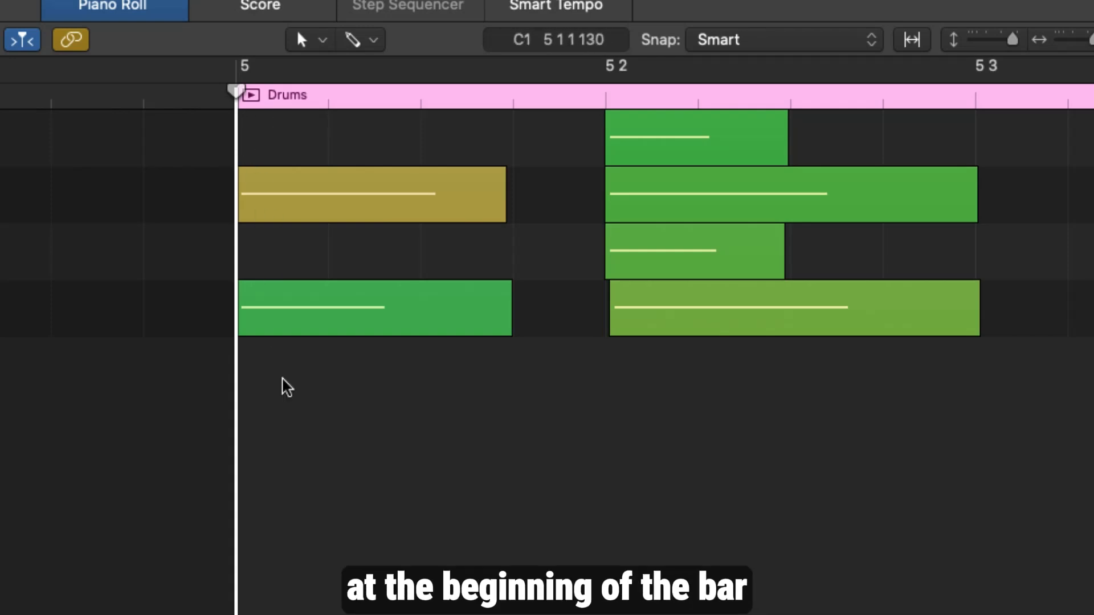
{"action": "scroll", "coordinate": [547, 222], "scroll_direction": "right", "scroll_amount": 15}
{"action": "scroll", "coordinate": [547, 222], "scroll_direction": "right", "scroll_amount": 5}
{"action": "scroll", "coordinate": [546, 222], "scroll_direction": "right", "scroll_amount": 10}
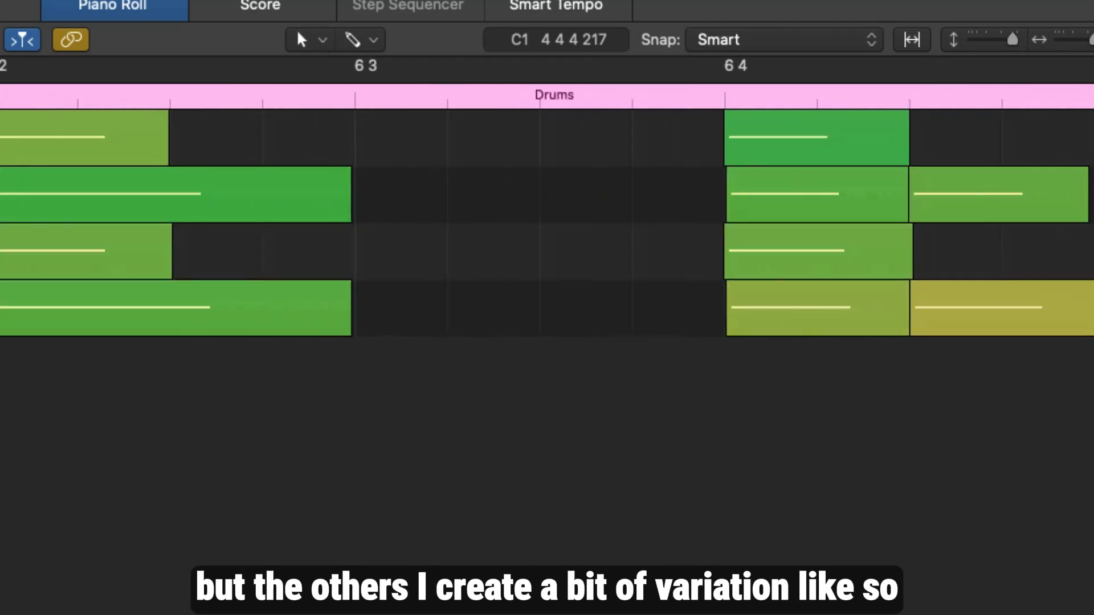
{"action": "scroll", "coordinate": [547, 222], "scroll_direction": "right", "scroll_amount": 15}
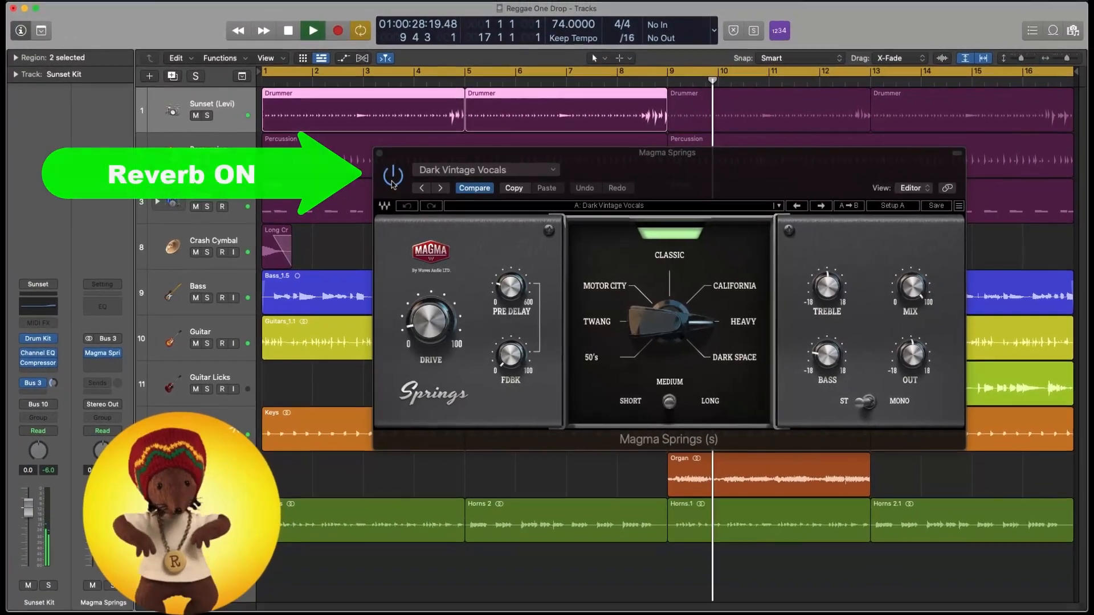
Step: Compare the playing drums with the Magma Springs reverb bypassed and active
{"action": "left_click", "coordinate": [389, 173]}
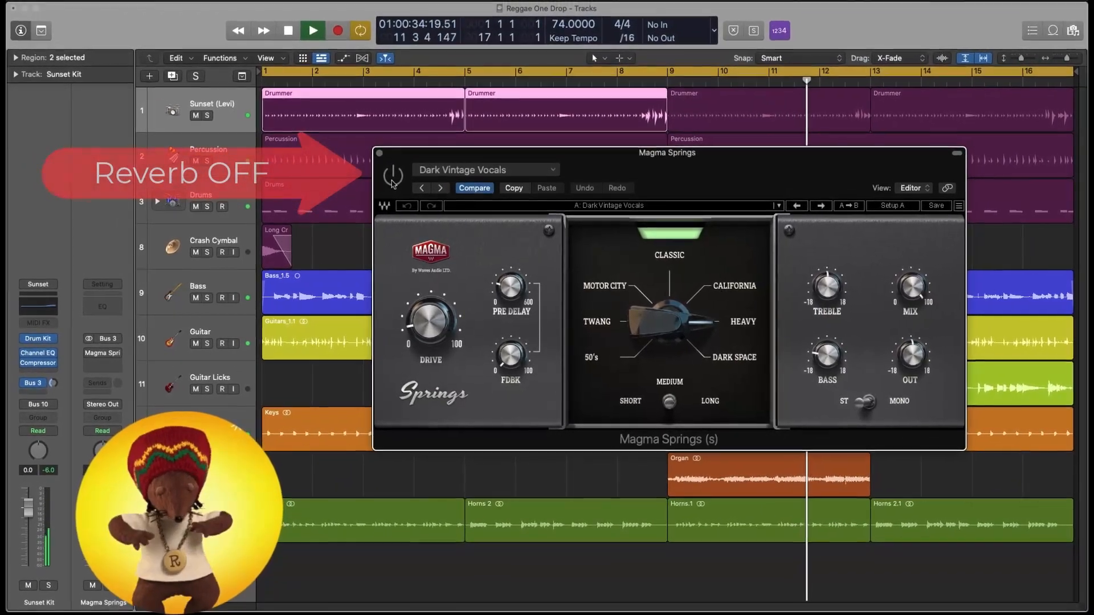
{"action": "left_click", "coordinate": [389, 179]}
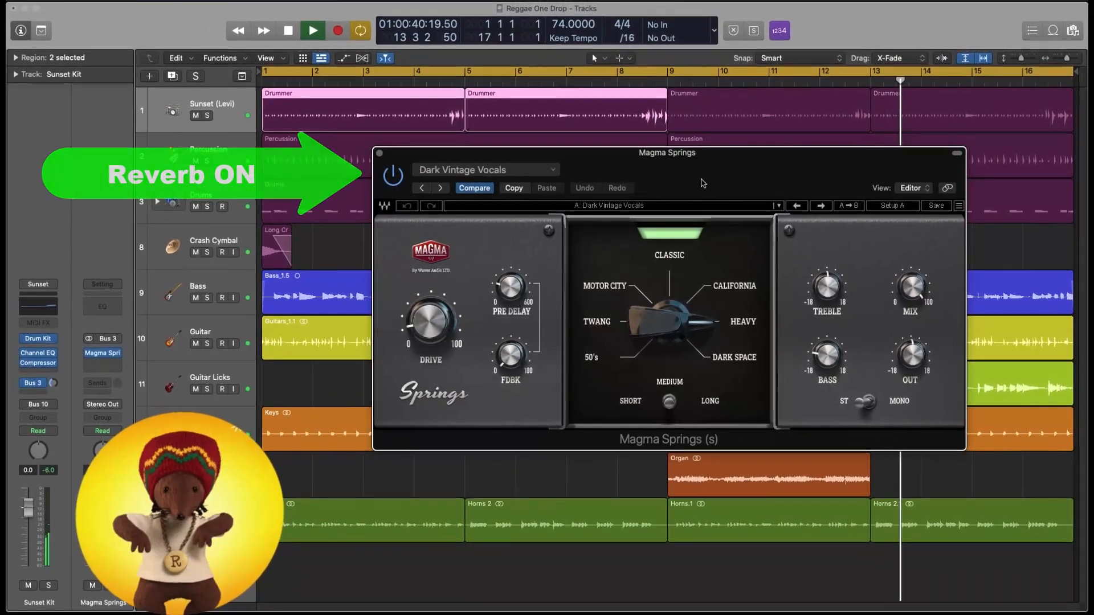
{"action": "left_click", "coordinate": [395, 177]}
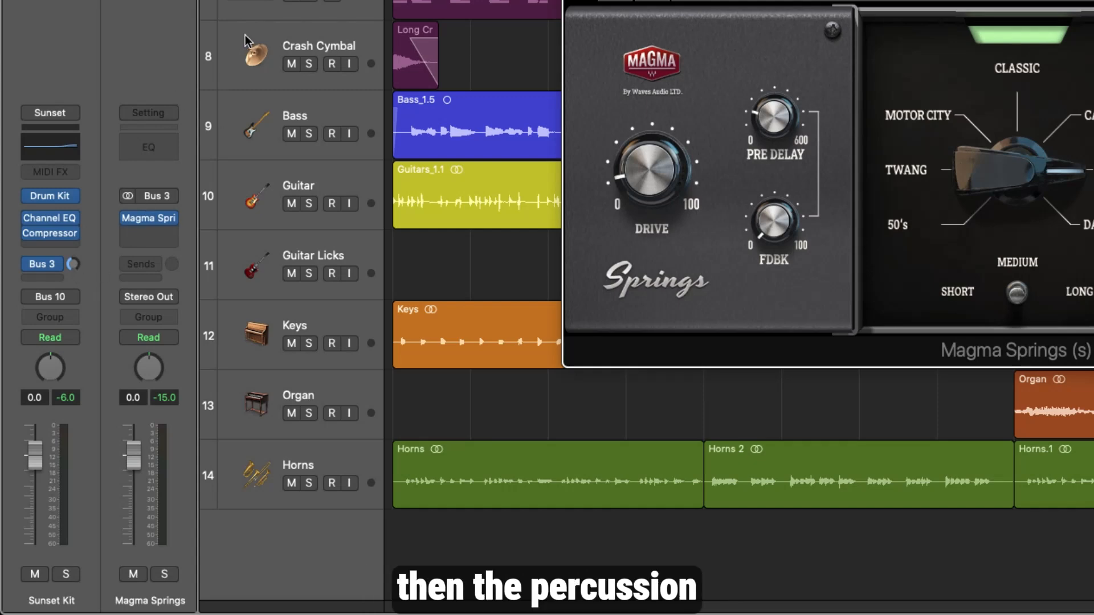
Step: Check the channel sends of the drum tracks from Kick through Rim 2 and Snare to Crash Cymbal for spring reverb routing
{"action": "left_click", "coordinate": [251, 6]}
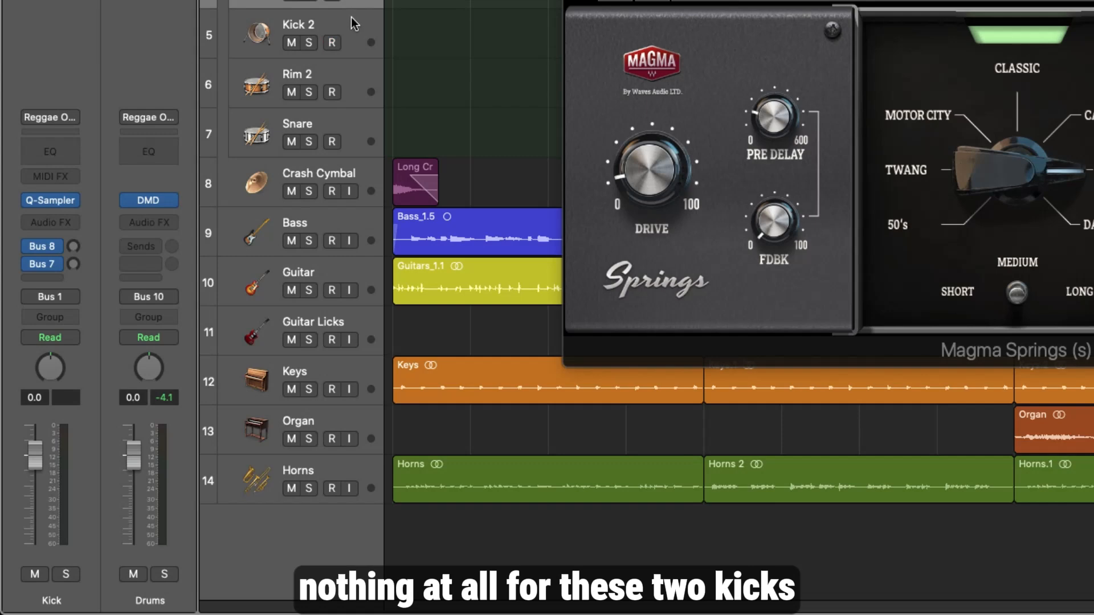
{"action": "left_click", "coordinate": [364, 83]}
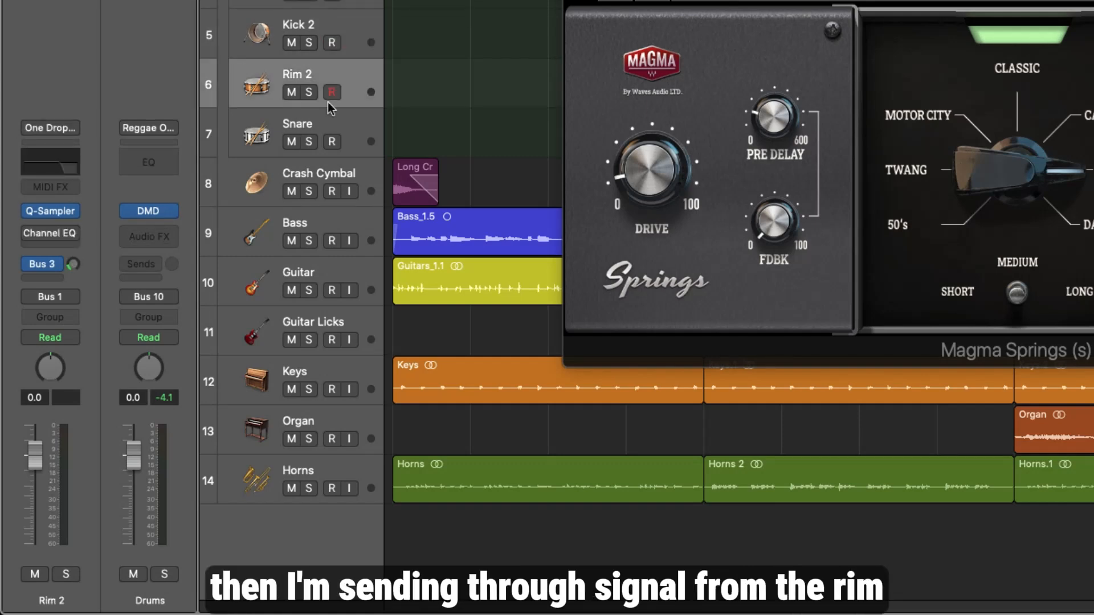
{"action": "left_click", "coordinate": [349, 133]}
{"action": "left_click", "coordinate": [362, 171]}
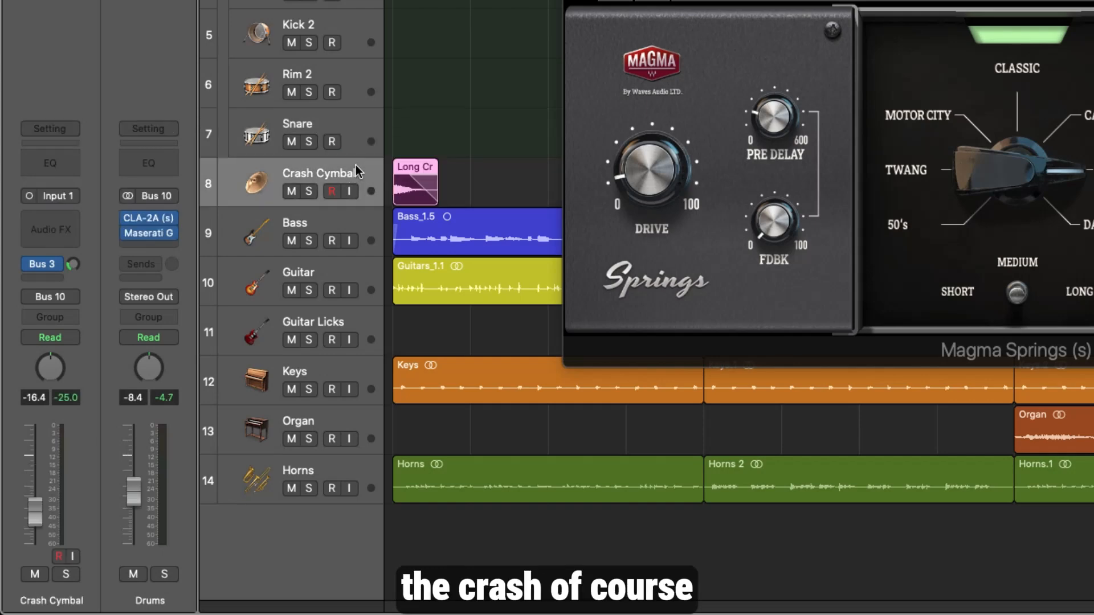
Step: Check the channel sends of the Bass, Guitar, Guitar Licks, Keys, Organ and Horns tracks for spring reverb routing
{"action": "left_click", "coordinate": [362, 251]}
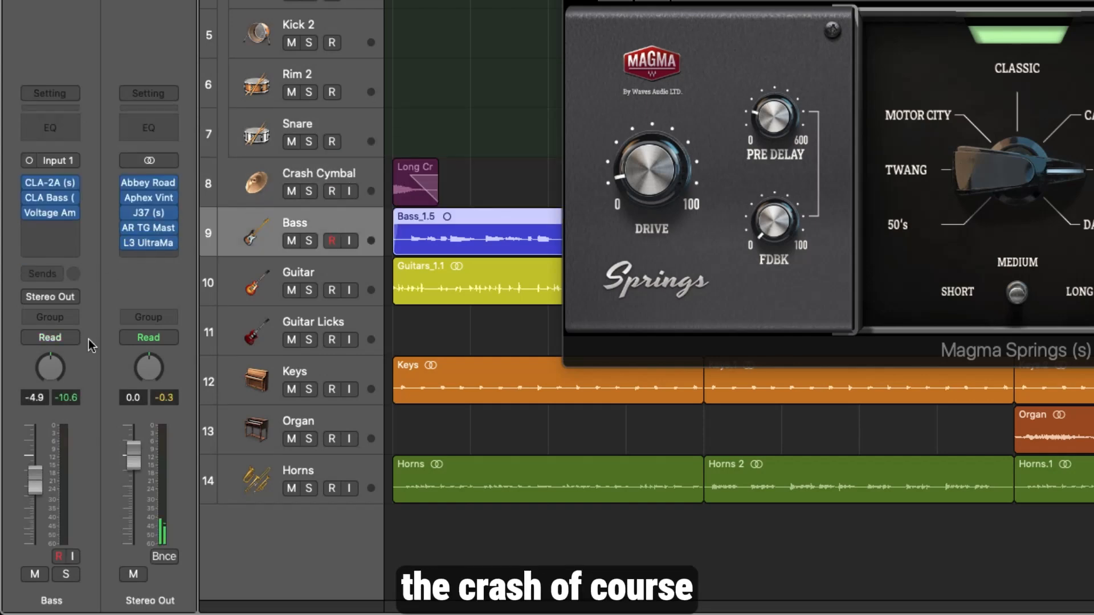
{"action": "left_click", "coordinate": [354, 276]}
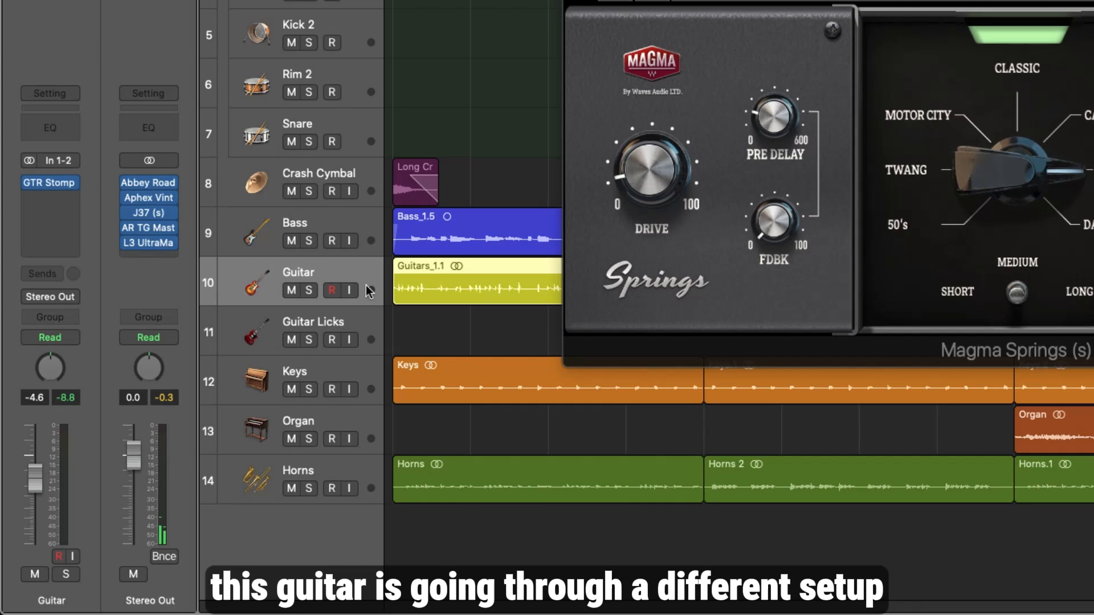
{"action": "left_click", "coordinate": [370, 312]}
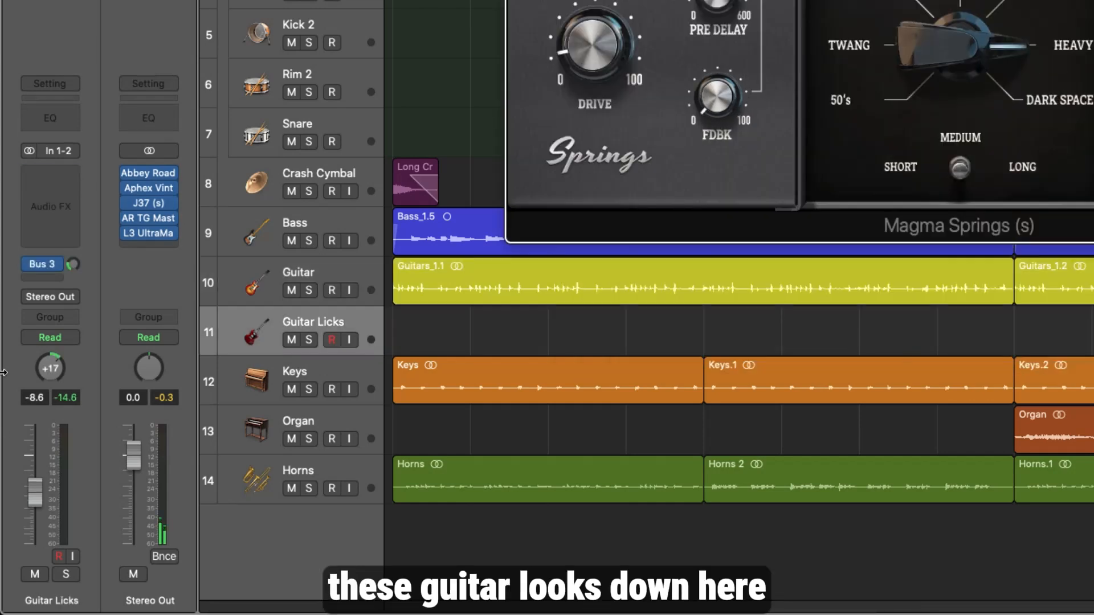
{"action": "left_click", "coordinate": [344, 367]}
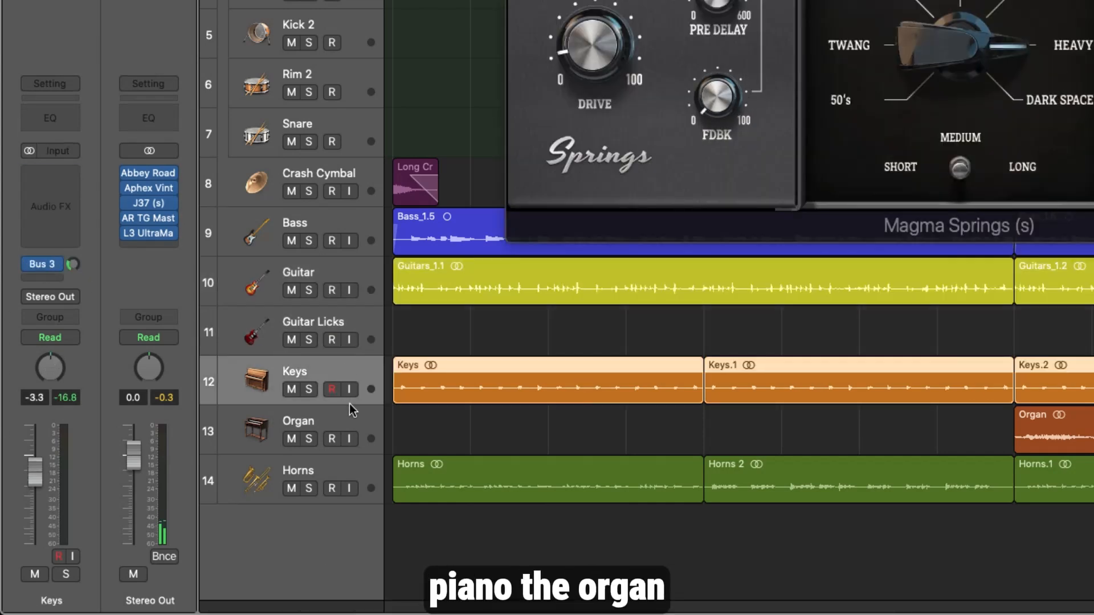
{"action": "left_click", "coordinate": [347, 419]}
{"action": "left_click", "coordinate": [332, 475]}
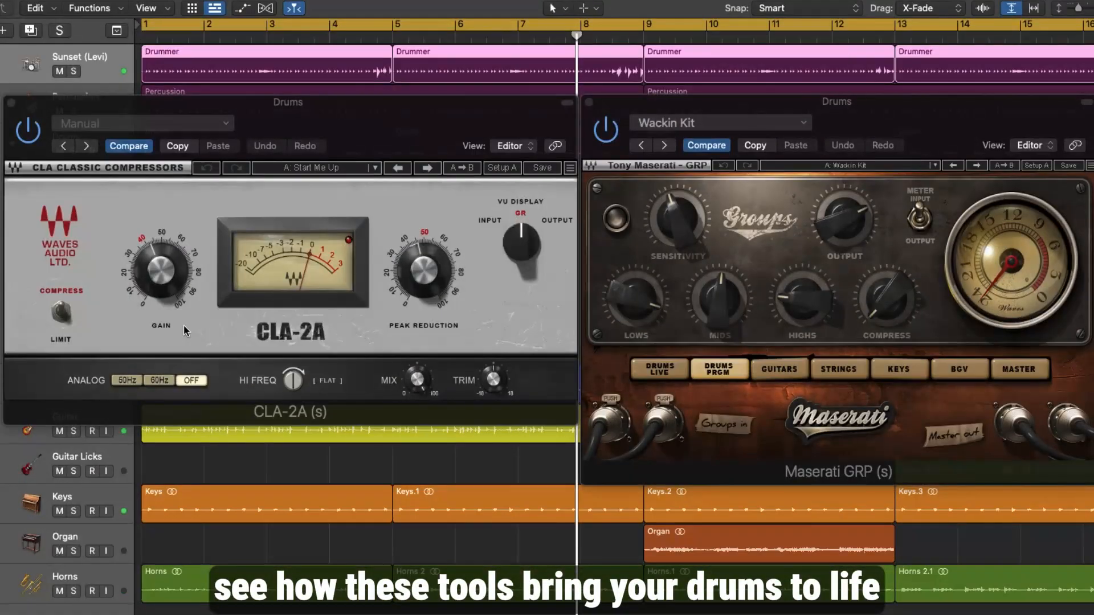
Step: Close the CLA-2A and Maserati GRP plug-in windows of the Drums bus
{"action": "left_click", "coordinate": [11, 104]}
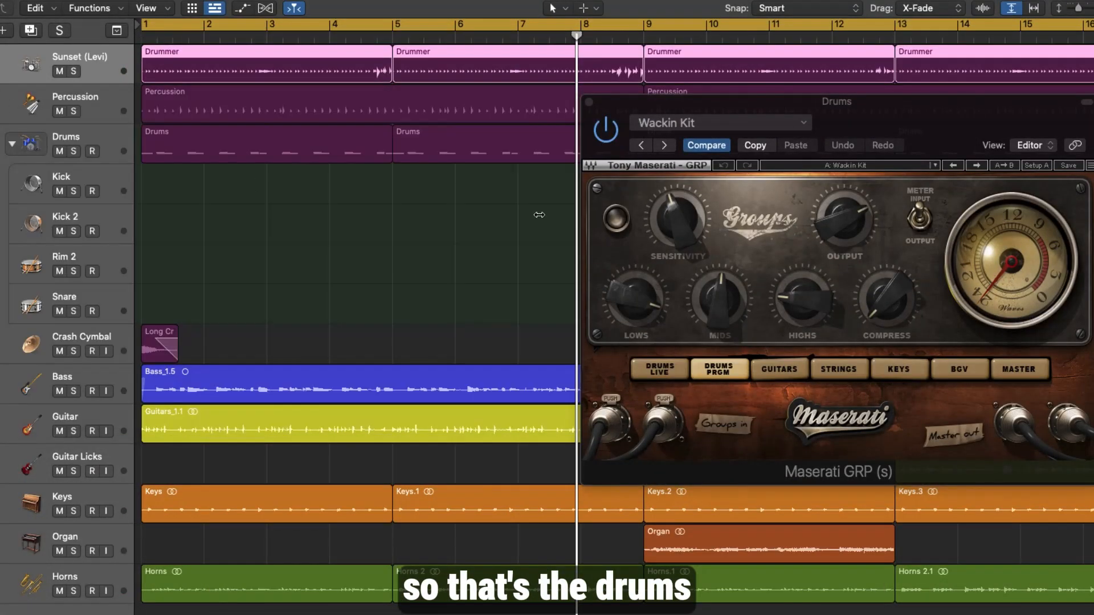
{"action": "left_click", "coordinate": [589, 104]}
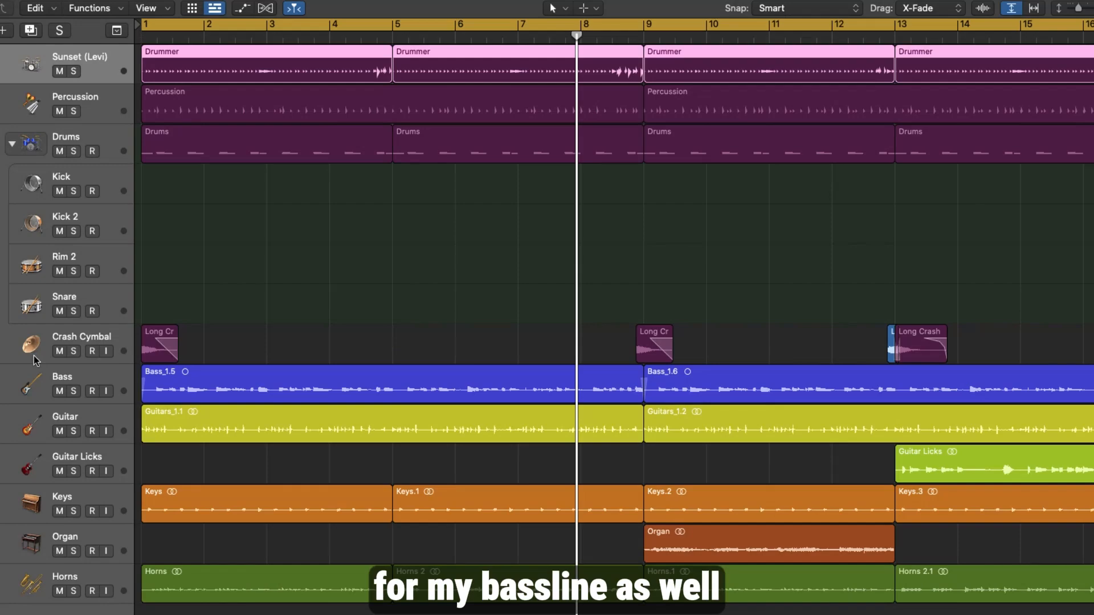
Step: Select the Bass track and switch on its CLA-2A and CLA Bass plug-ins one after the other during playback
{"action": "left_click", "coordinate": [19, 378]}
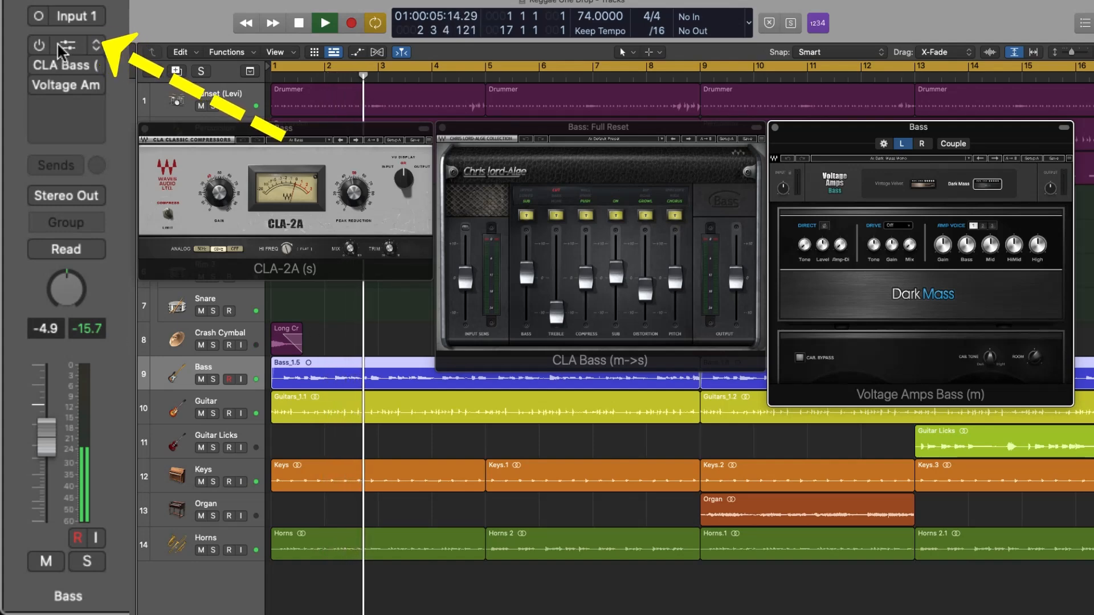
{"action": "left_click", "coordinate": [39, 46]}
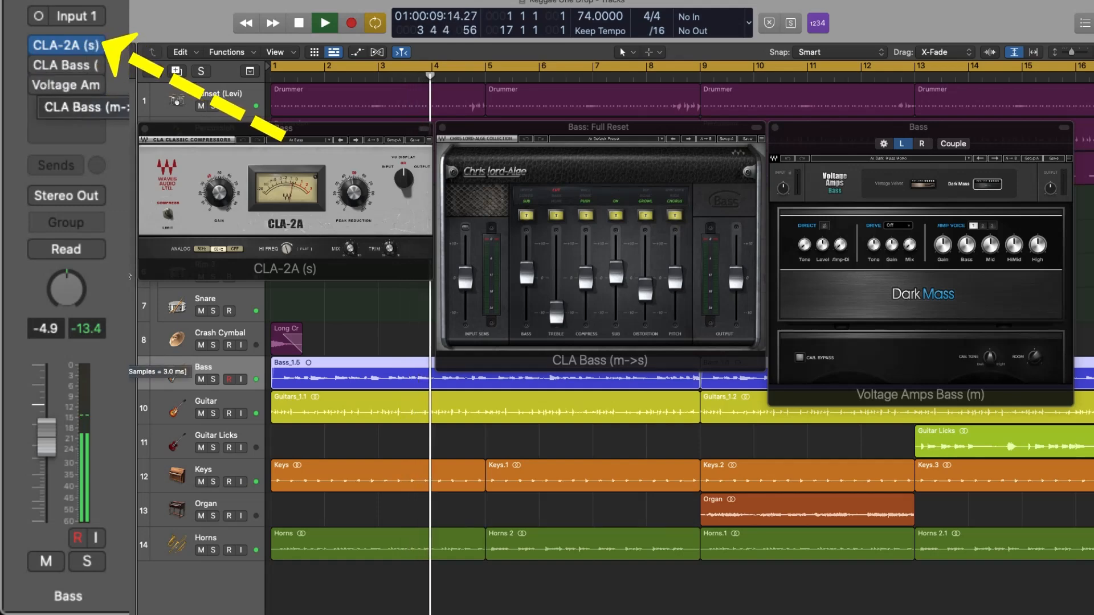
{"action": "left_click", "coordinate": [38, 65]}
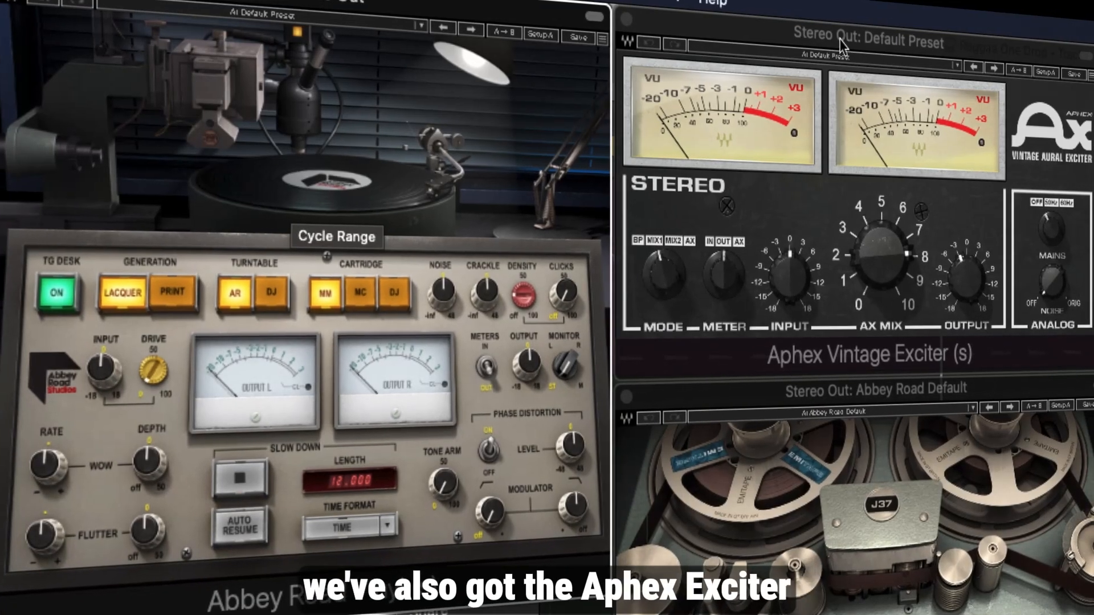
Step: Bypass all five Stereo Out plug-ins, from Abbey Road Vinyl through Aphex Vintage Exciter and J37 to L3 UltraMaximizer
{"action": "left_click", "coordinate": [839, 39]}
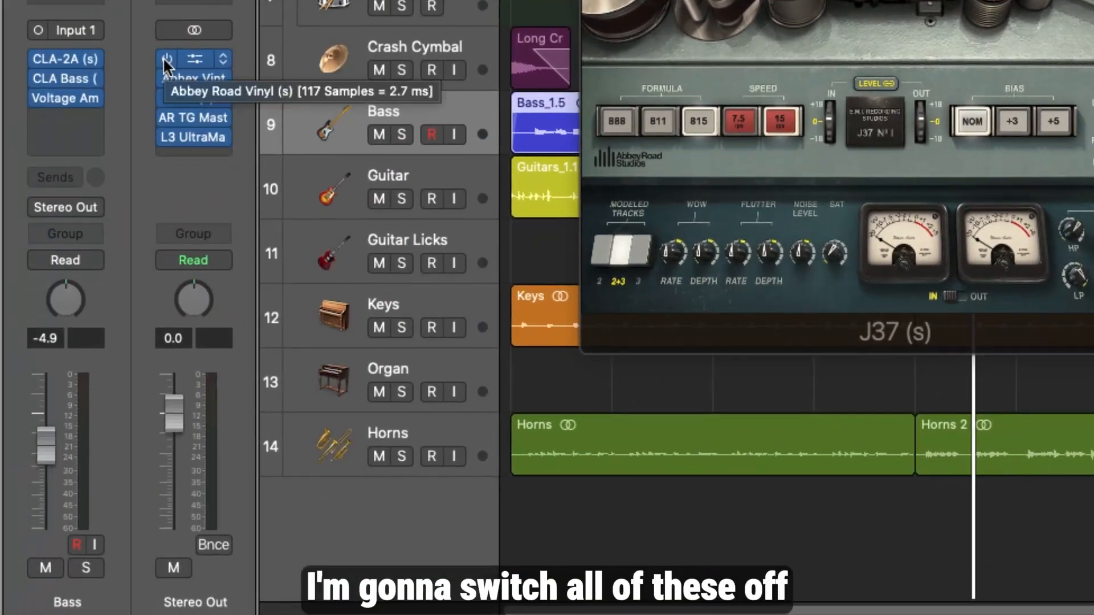
{"action": "left_click_drag", "start_coordinate": [165, 59], "coordinate": [174, 151]}
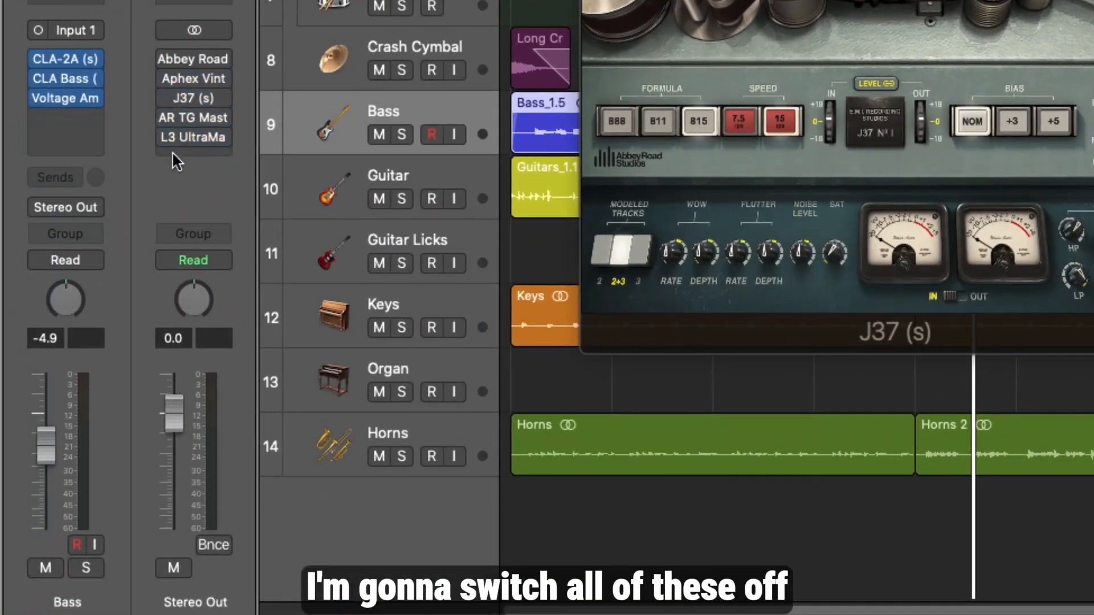